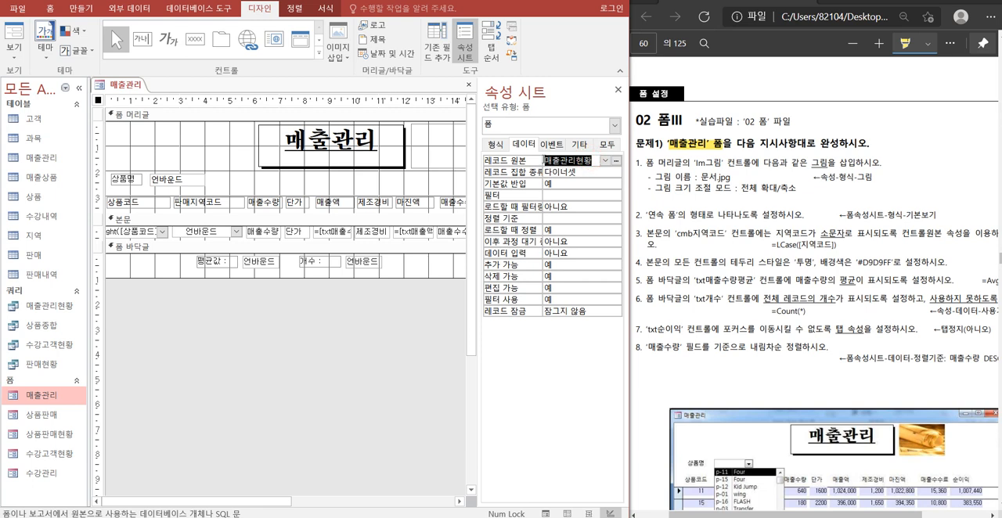
Insert the picture 문서.jpg from the C: drive's OA folder into the Im그림 image control in the form header.
{"action": "left_click", "coordinate": [361, 377]}
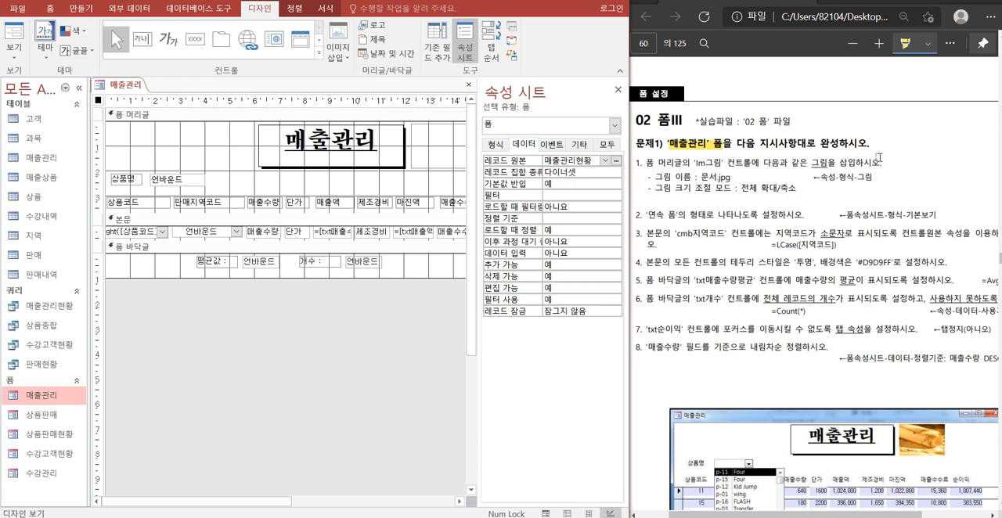
{"action": "left_click", "coordinate": [616, 125]}
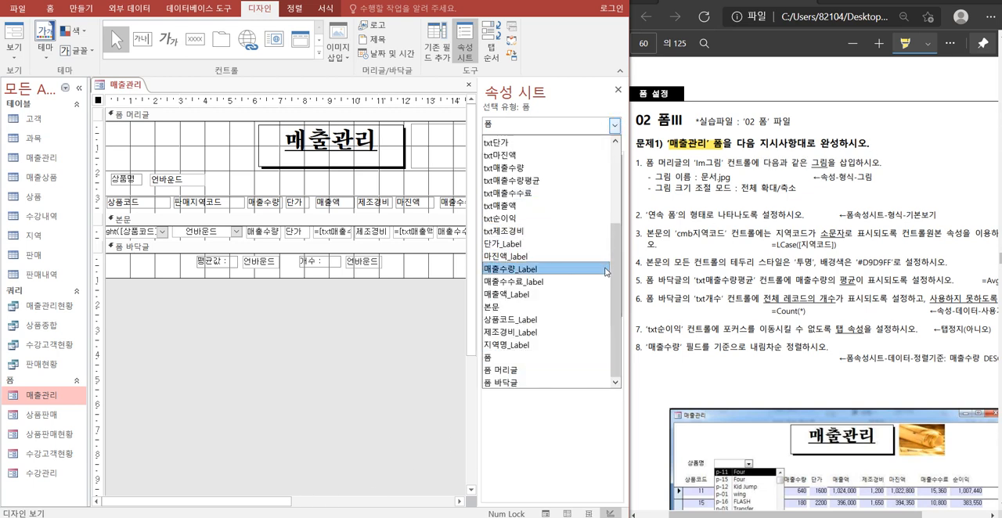
{"action": "left_click_drag", "start_coordinate": [616, 266], "coordinate": [607, 166]}
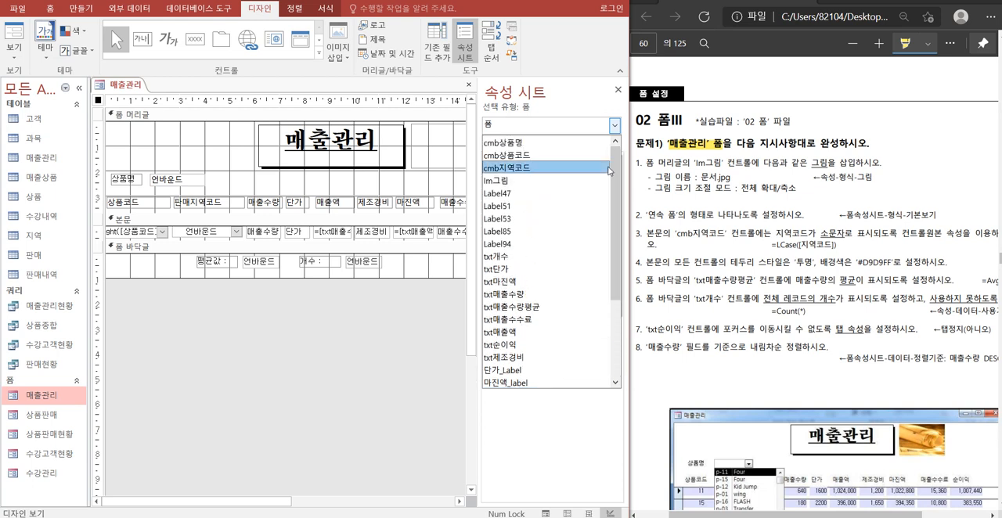
{"action": "left_click", "coordinate": [510, 181]}
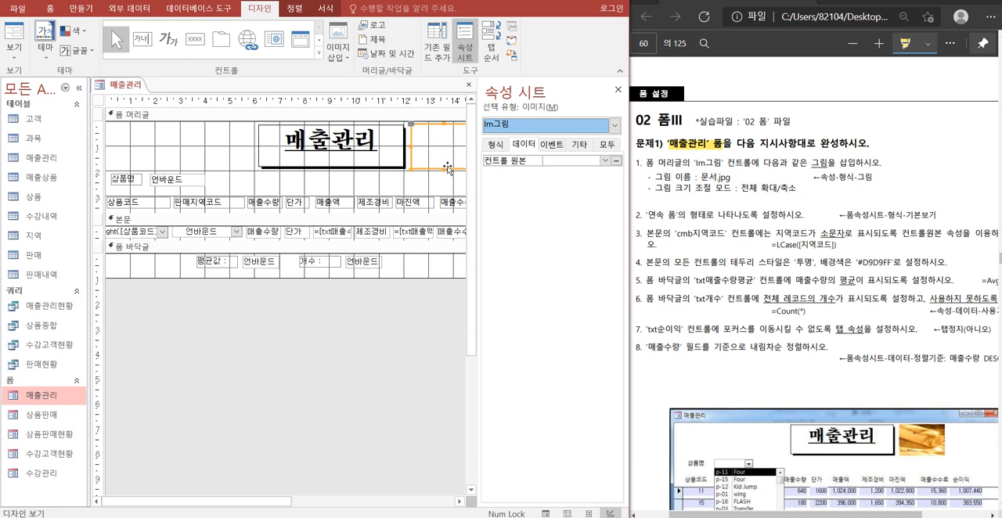
{"action": "left_click", "coordinate": [554, 161]}
{"action": "left_click", "coordinate": [495, 145]}
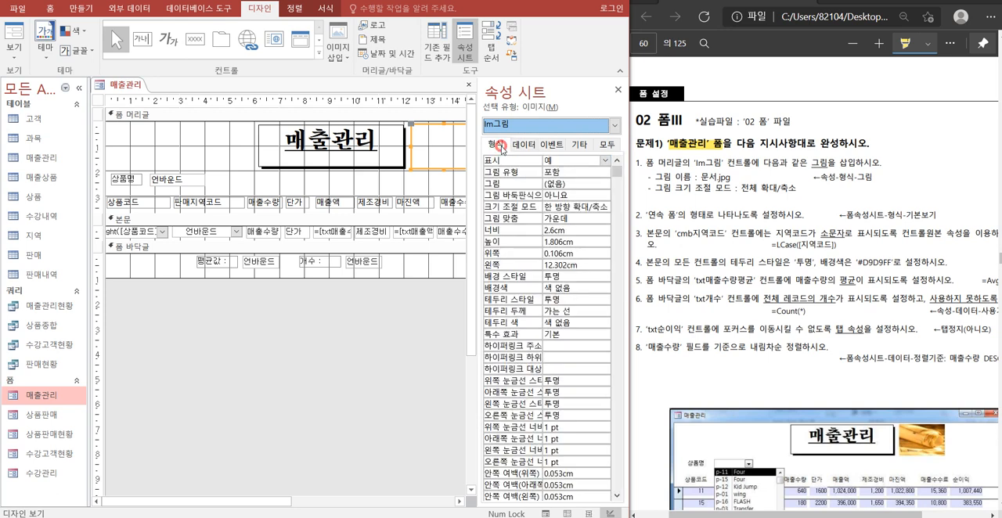
{"action": "left_click", "coordinate": [582, 183]}
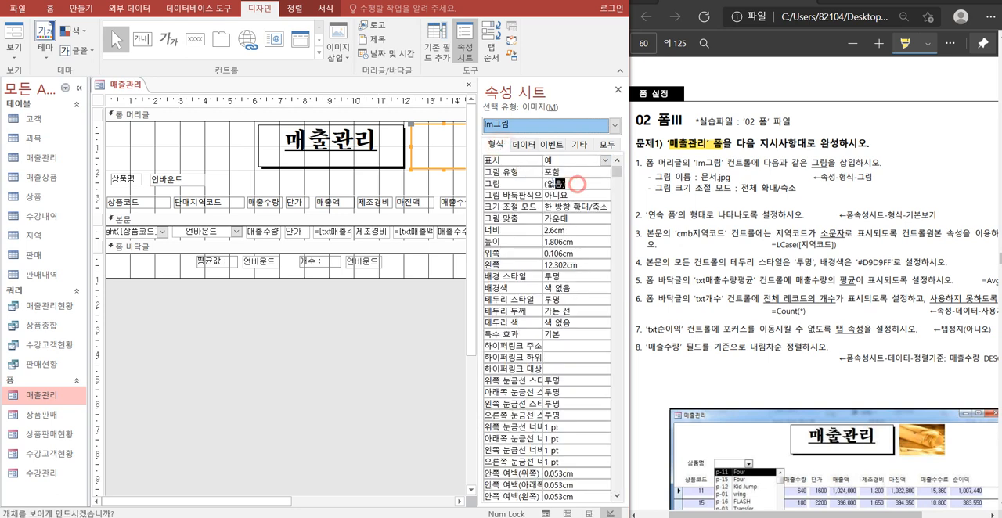
{"action": "left_click", "coordinate": [605, 185]}
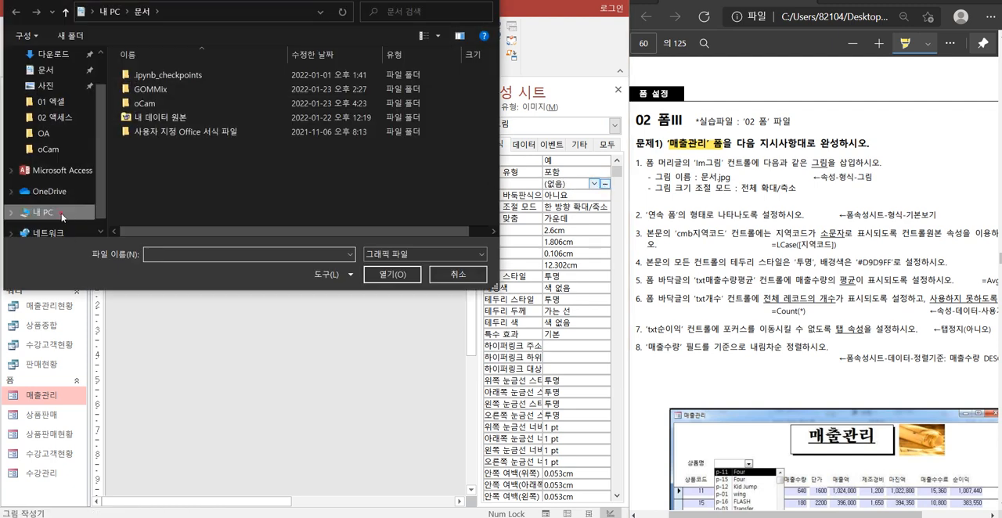
{"action": "left_click", "coordinate": [63, 208]}
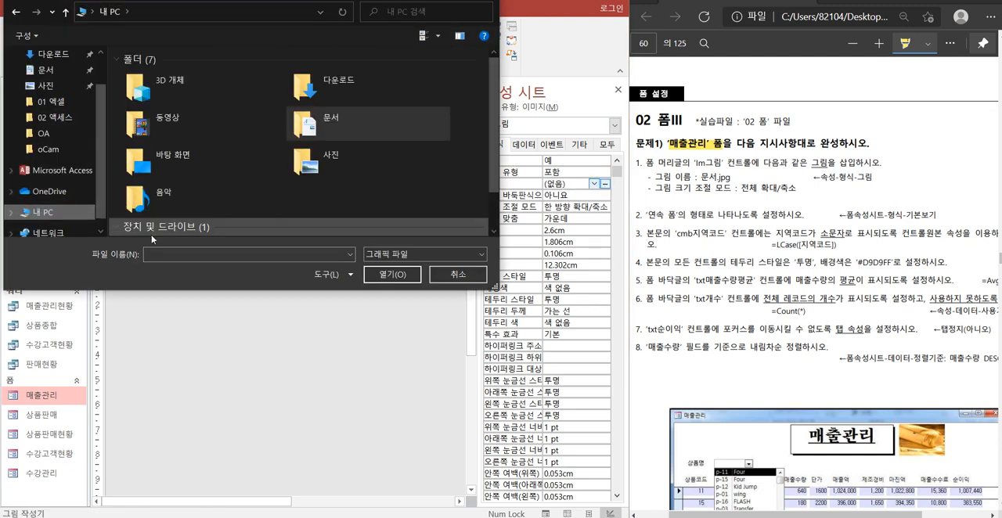
{"action": "scroll", "coordinate": [157, 216], "scroll_direction": "down", "scroll_amount": 1}
{"action": "double_click", "coordinate": [167, 219]}
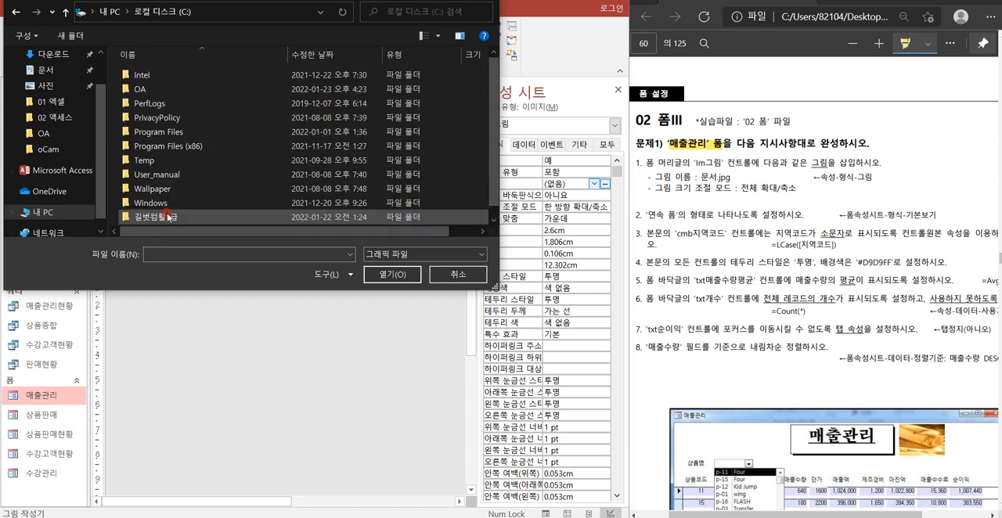
{"action": "double_click", "coordinate": [145, 88]}
{"action": "left_click", "coordinate": [161, 91]}
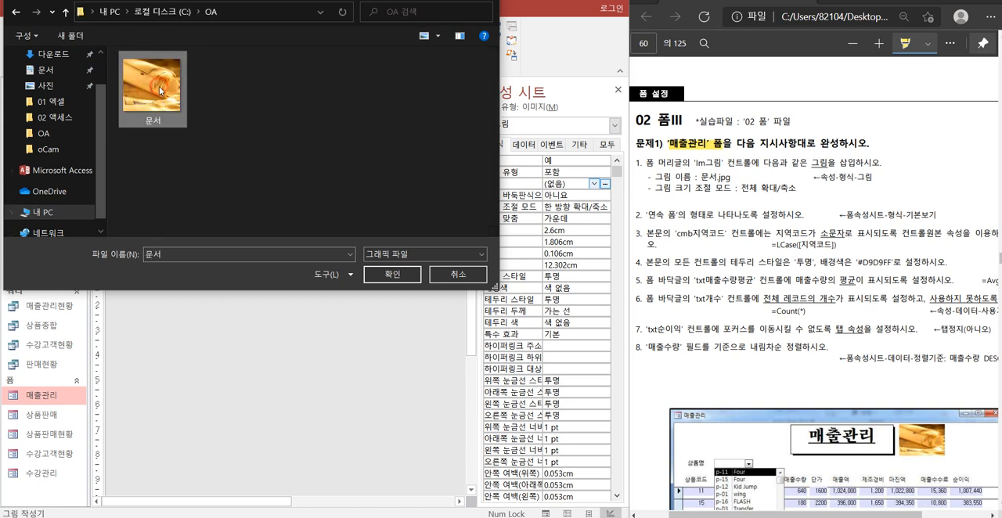
{"action": "left_click", "coordinate": [385, 275]}
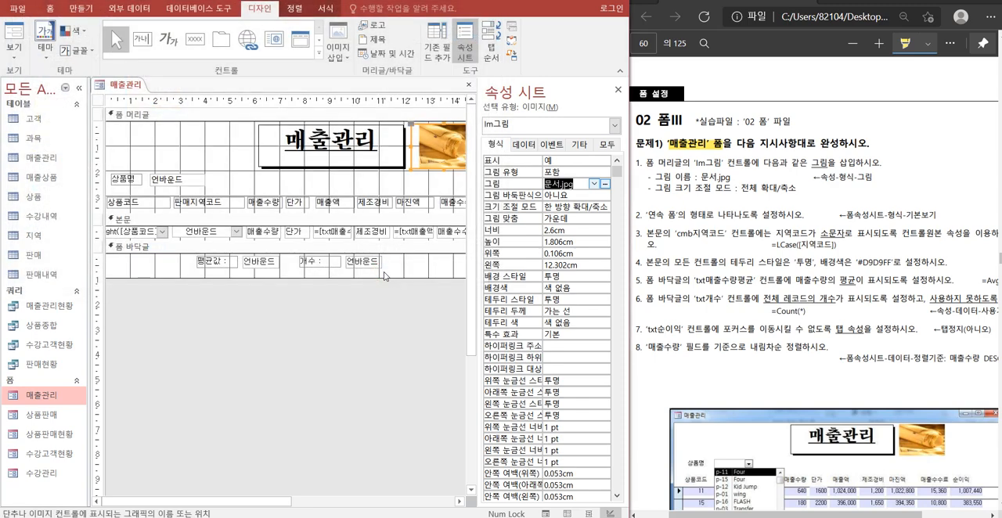
Highlight the picture size mode instruction in the exercise PDF and set the Im그림 control's size mode to 전체 확대/축소.
{"action": "left_click", "coordinate": [457, 501]}
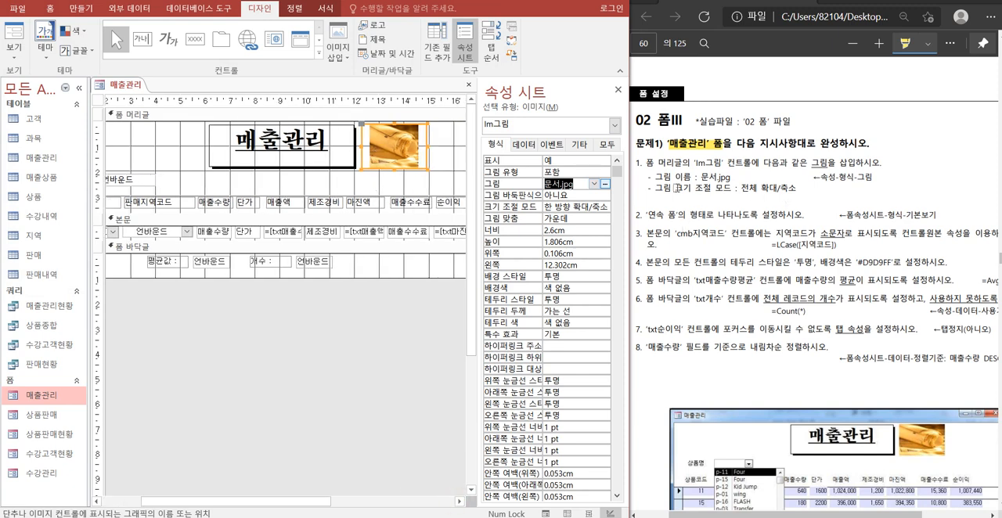
{"action": "left_click_drag", "start_coordinate": [656, 188], "coordinate": [797, 191]}
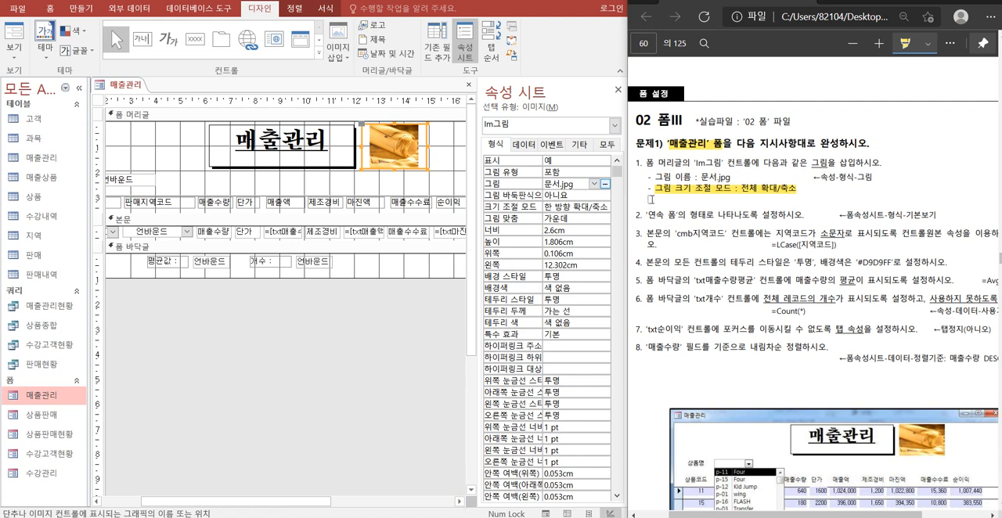
{"action": "left_click", "coordinate": [565, 208]}
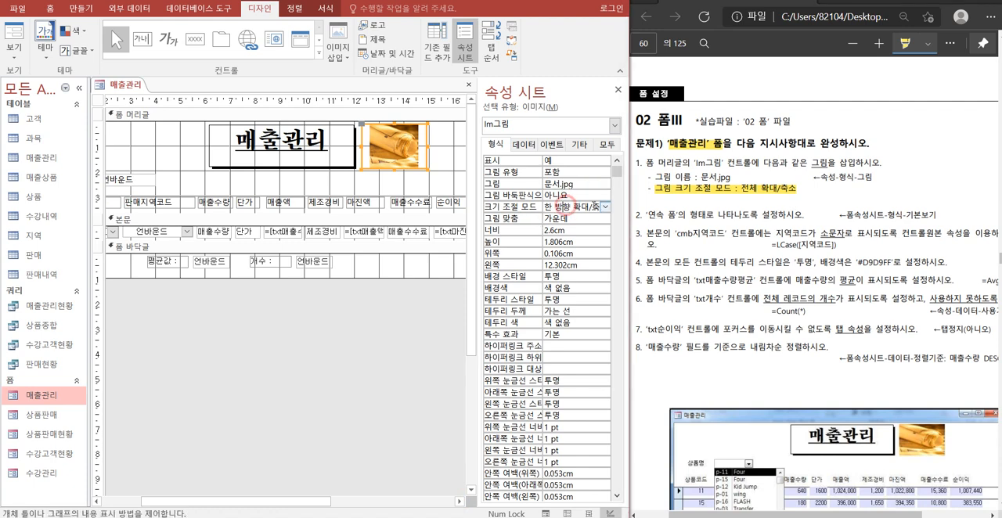
{"action": "left_click", "coordinate": [605, 206]}
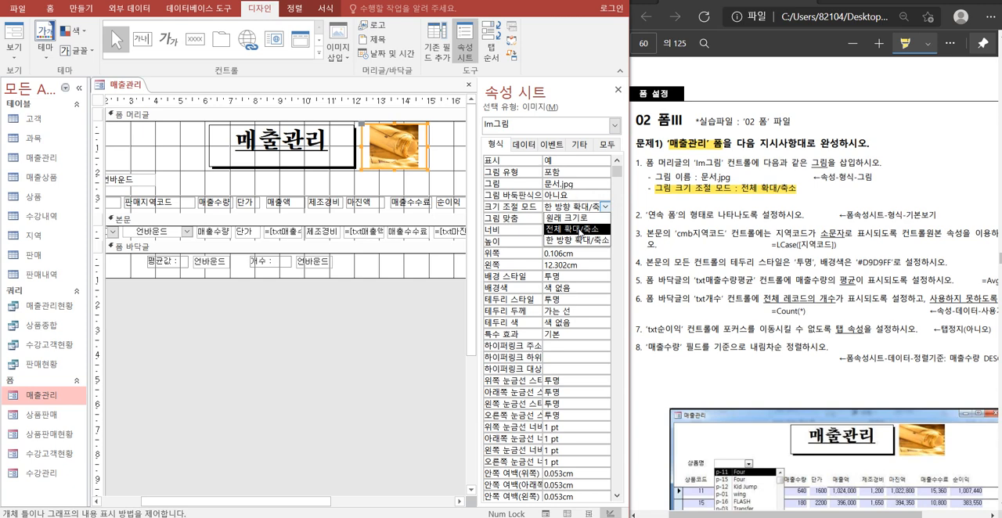
{"action": "left_click", "coordinate": [577, 229]}
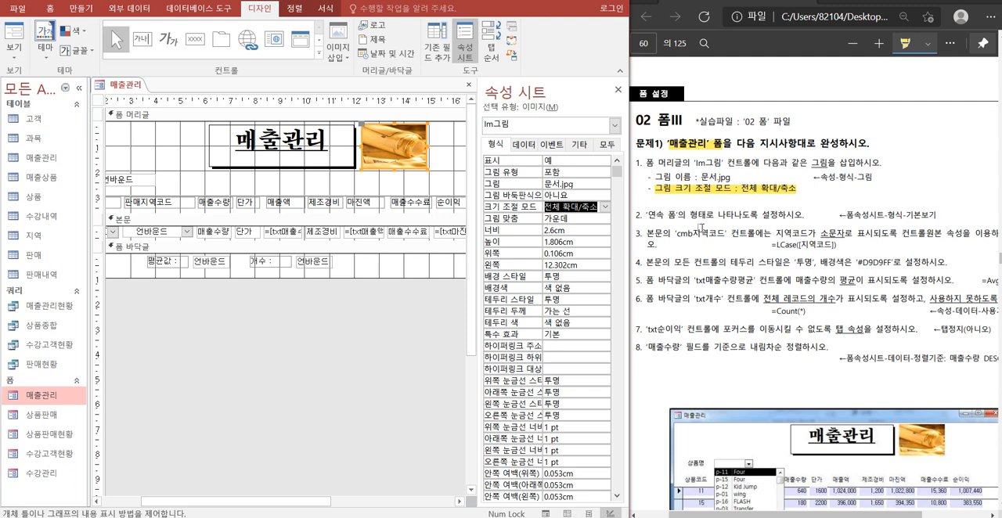
Set the default view of the 매출관리 form to 연속 폼.
{"action": "left_click", "coordinate": [304, 334]}
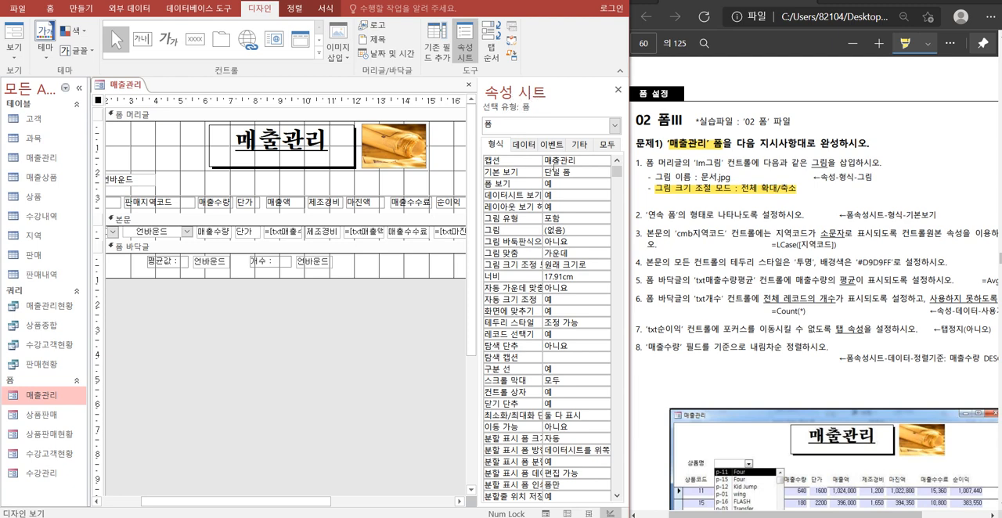
{"action": "double_click", "coordinate": [574, 172]}
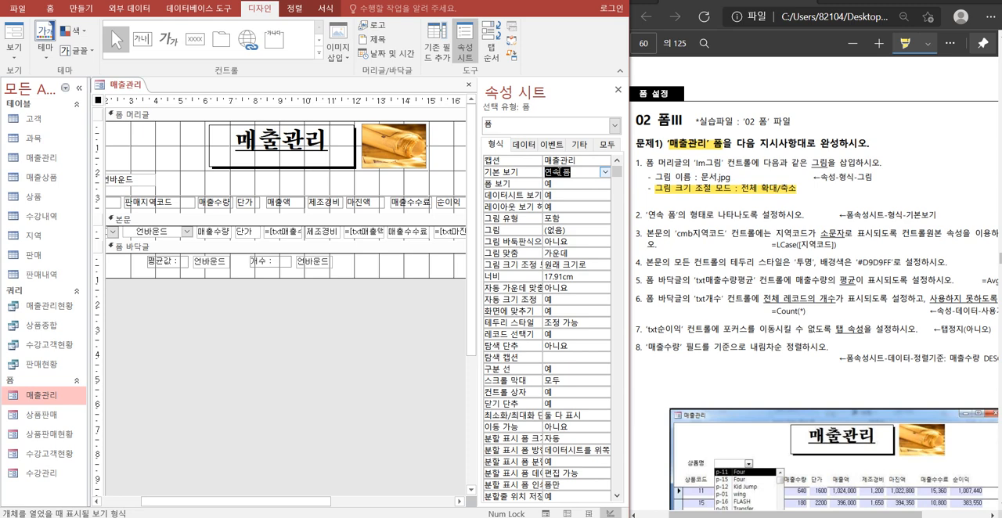
Enter =LCase([지역코드]) as the control source of the cmb지역코드 combo box in the 본문 section.
{"action": "left_click", "coordinate": [181, 233]}
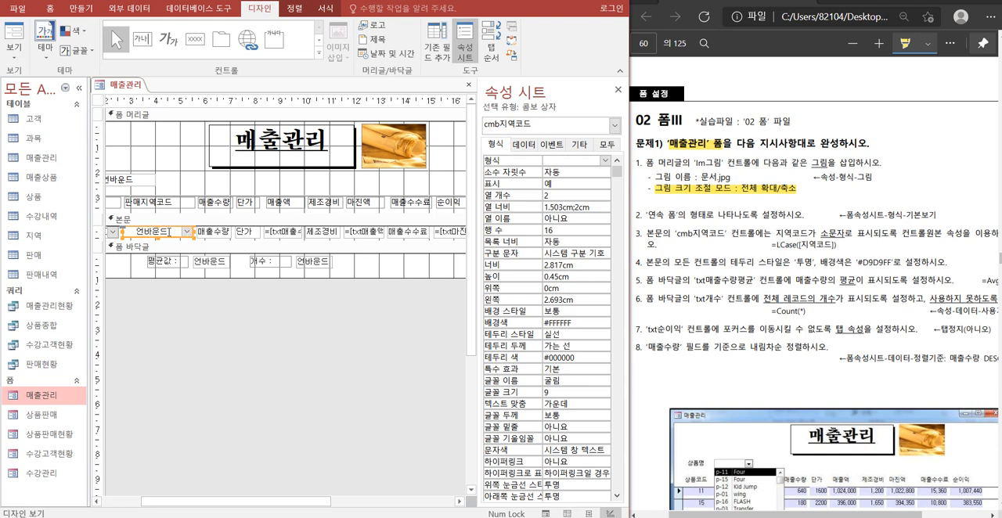
{"action": "left_click", "coordinate": [169, 232]}
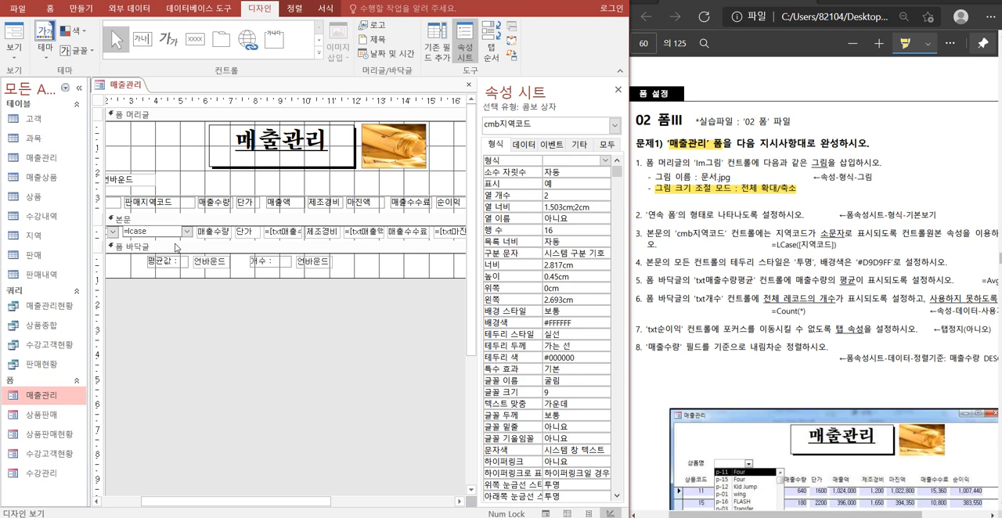
{"action": "type", "text": "=lcase(지역코드)"}
{"action": "key", "text": "Return"}
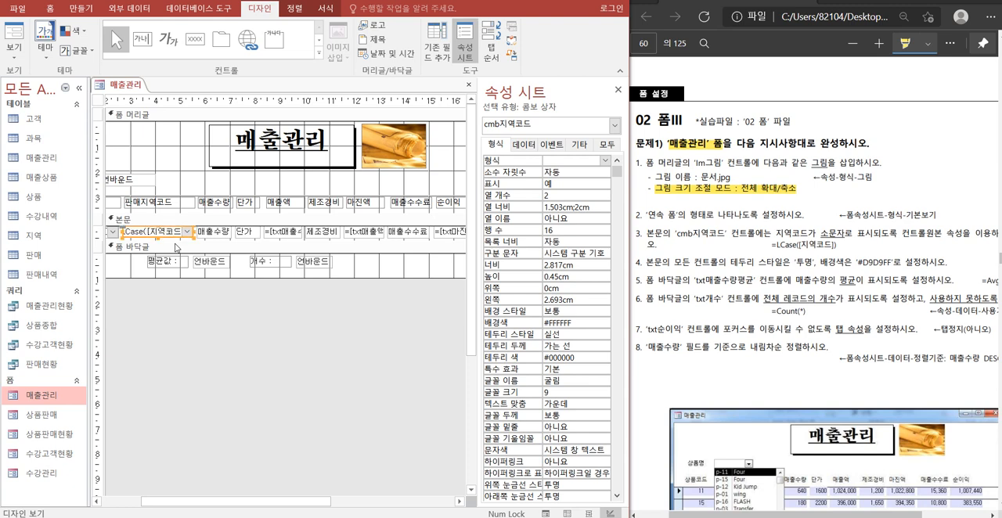
Preview the 매출관리 form's records in form view to check the 판매지역코드 values, and return to design view.
{"action": "right_click", "coordinate": [126, 86]}
{"action": "left_click", "coordinate": [160, 144]}
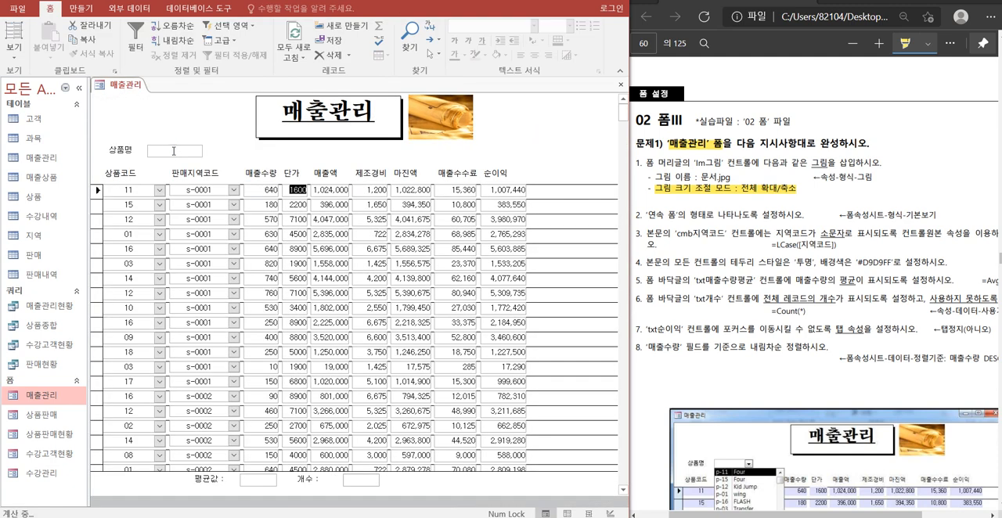
{"action": "right_click", "coordinate": [121, 90]}
{"action": "left_click", "coordinate": [167, 177]}
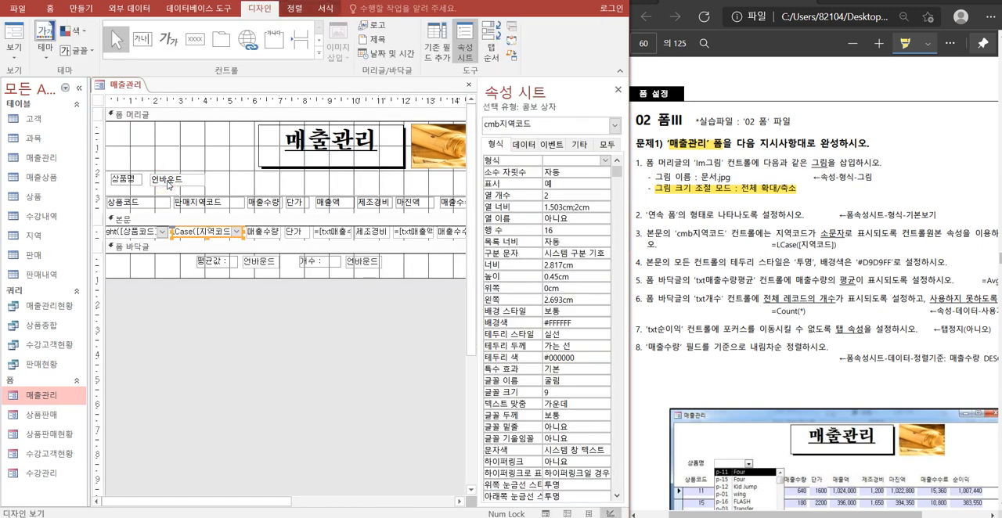
Examine the 지역코드 field in the form's record source query 매출관리현황, close the query, and review the cmb지역코드 expression.
{"action": "left_click", "coordinate": [239, 344]}
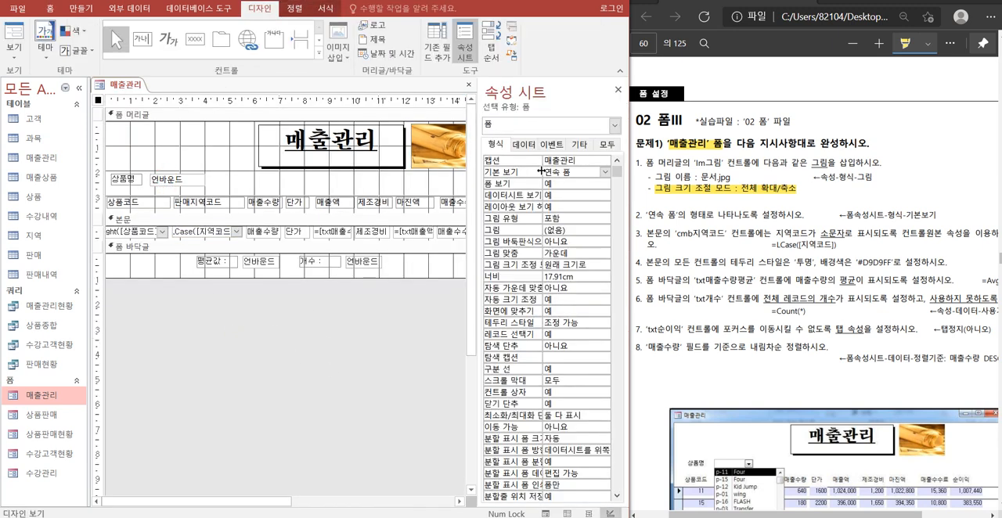
{"action": "left_click", "coordinate": [524, 144]}
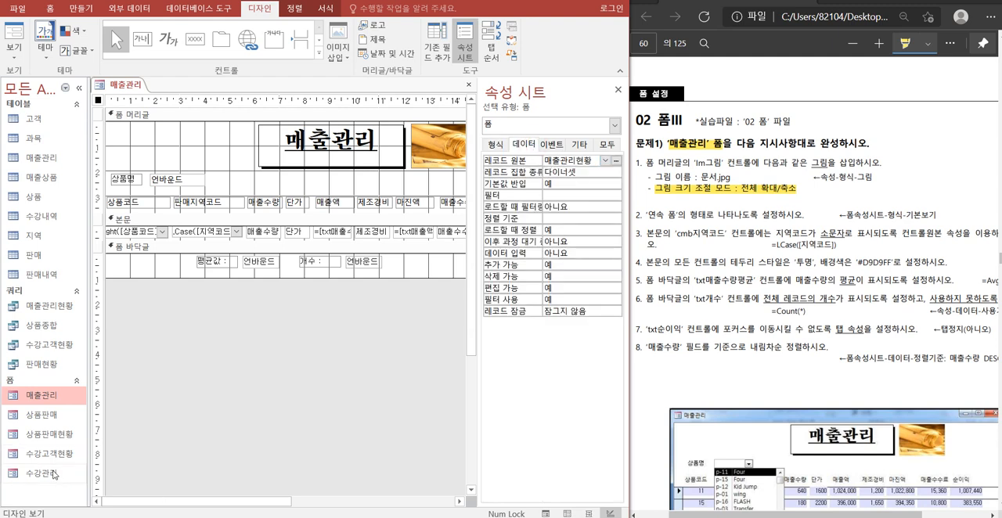
{"action": "left_click", "coordinate": [45, 311]}
{"action": "double_click", "coordinate": [45, 311]}
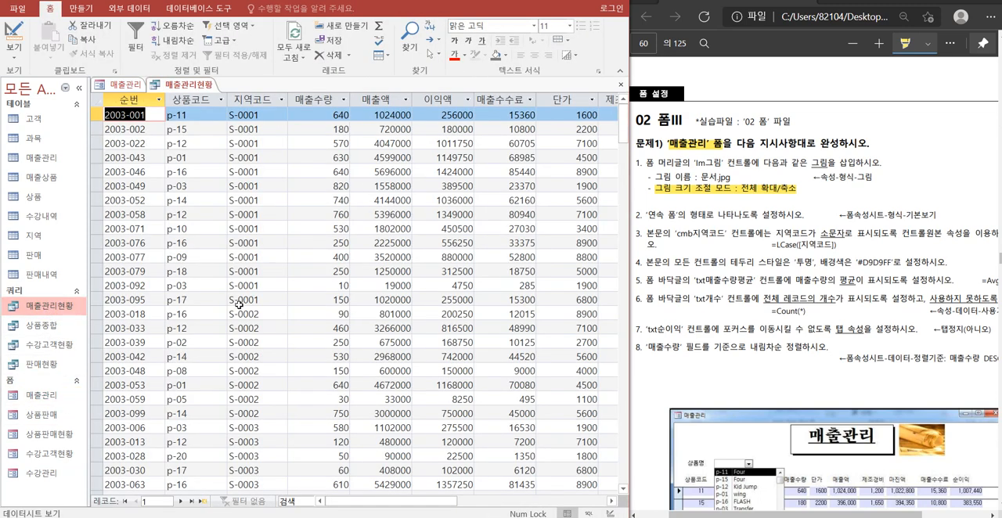
{"action": "left_click", "coordinate": [258, 100]}
{"action": "left_click", "coordinate": [249, 116]}
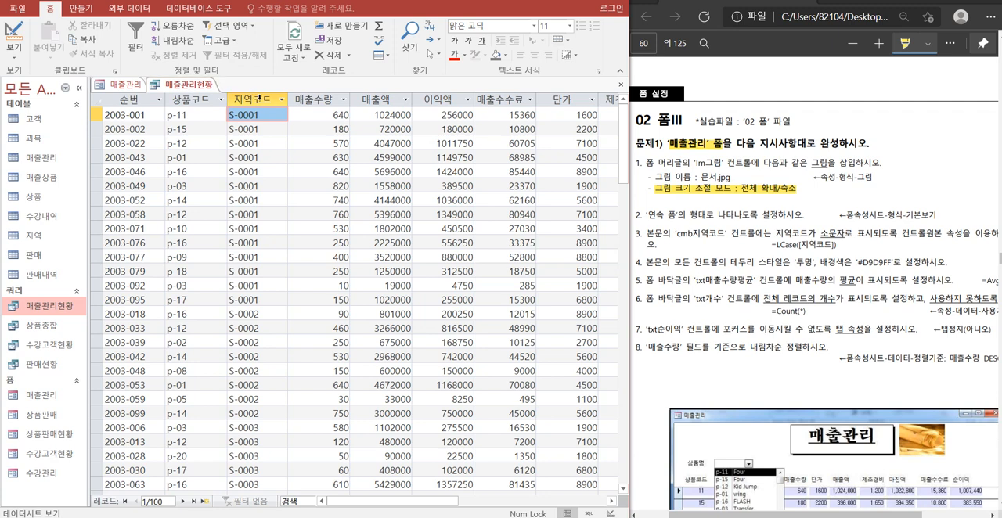
{"action": "right_click", "coordinate": [197, 82]}
{"action": "left_click", "coordinate": [232, 106]}
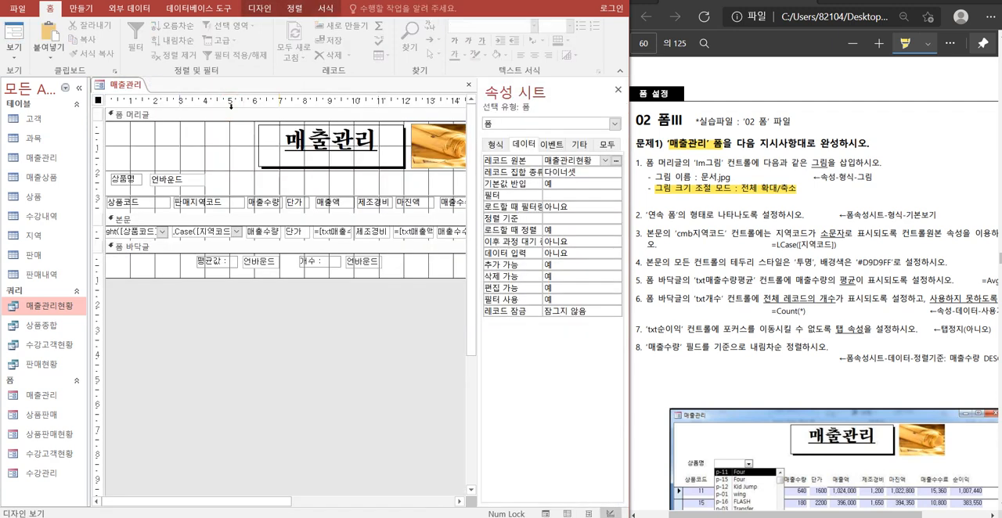
{"action": "left_click", "coordinate": [202, 232]}
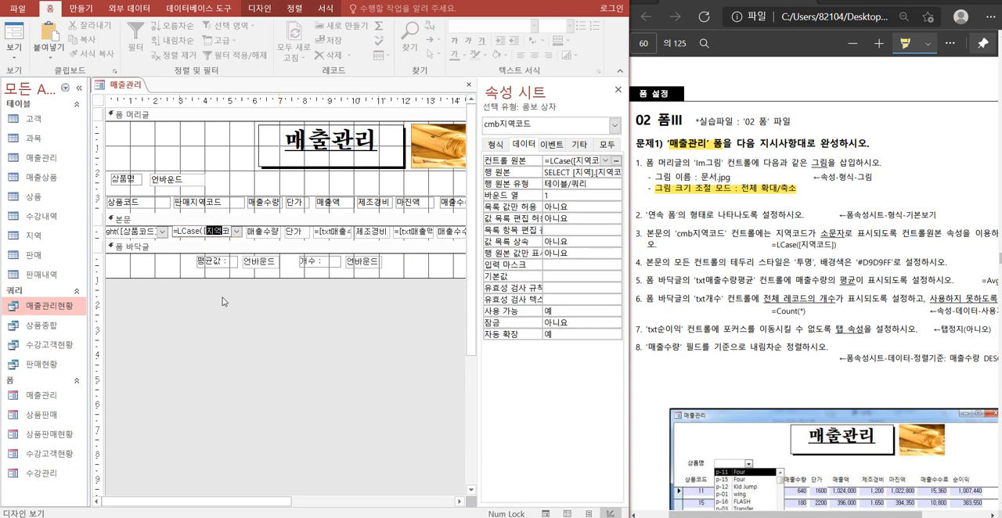
{"action": "left_click", "coordinate": [225, 340]}
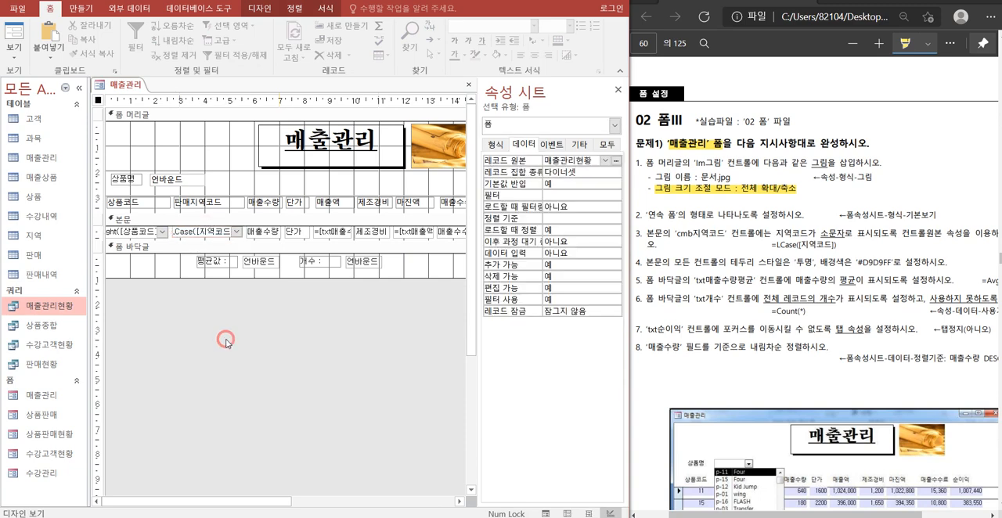
Collapse the list of database objects and highlight the phrase 본문의 모든 컨트롤의 in the exercise PDF.
{"action": "left_click", "coordinate": [79, 88]}
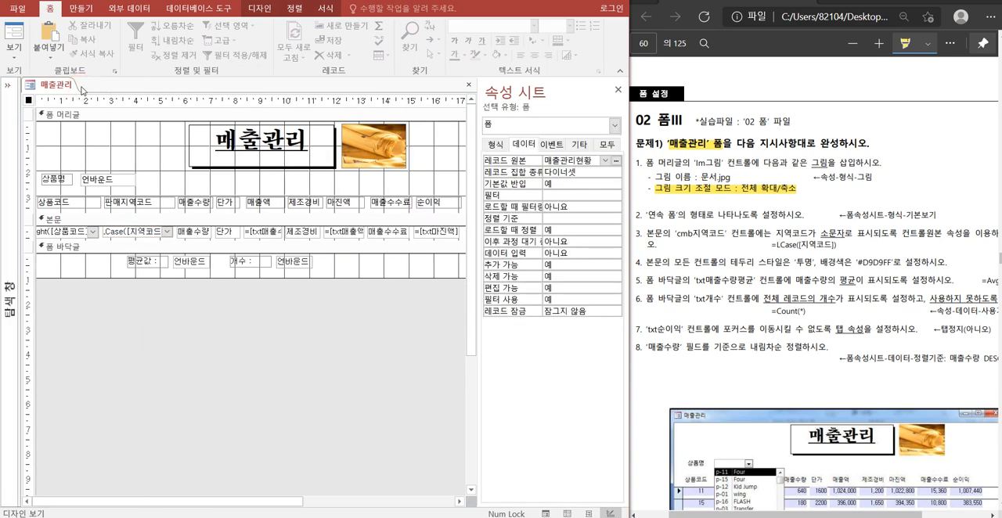
{"action": "left_click", "coordinate": [654, 264]}
{"action": "left_click_drag", "start_coordinate": [660, 264], "coordinate": [725, 263]}
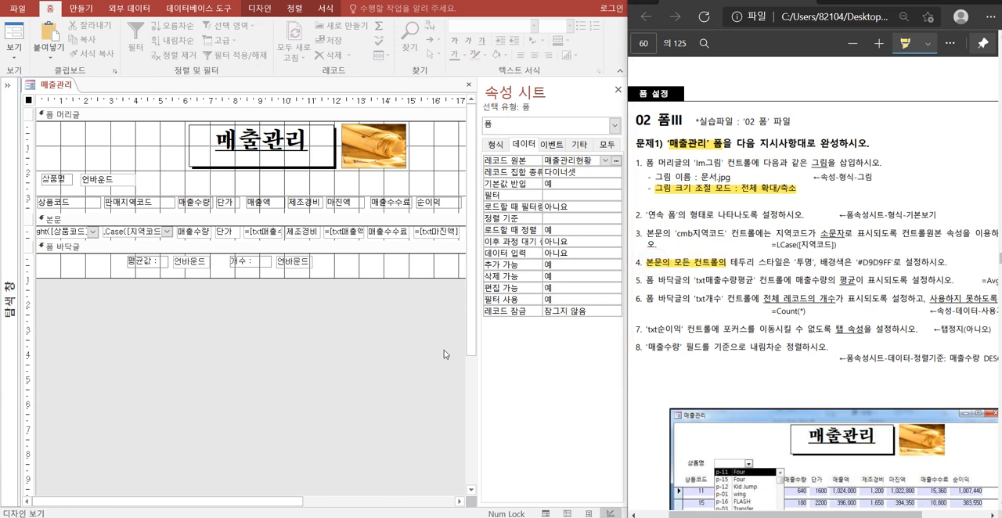
Select all the controls in the 본문 section and set their border style to 투명.
{"action": "left_click", "coordinate": [29, 233]}
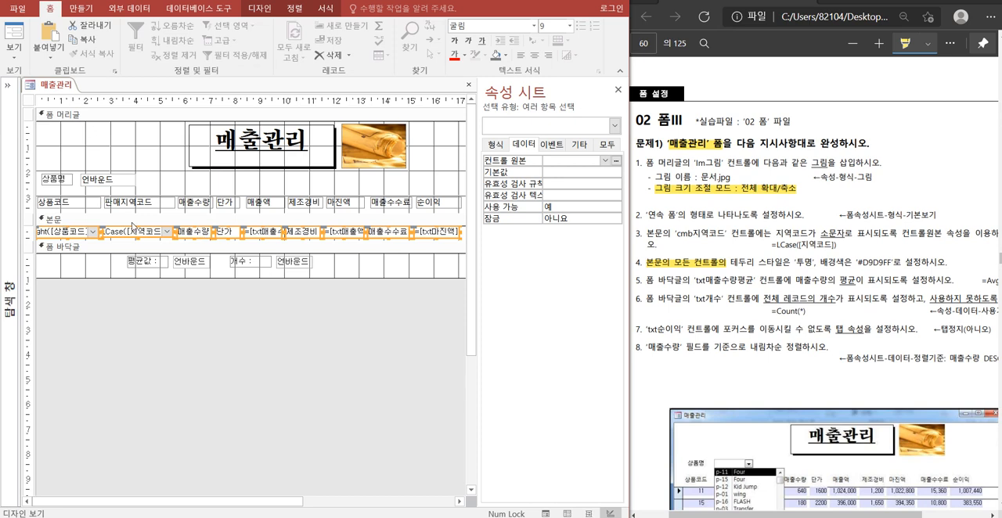
{"action": "left_click", "coordinate": [496, 146]}
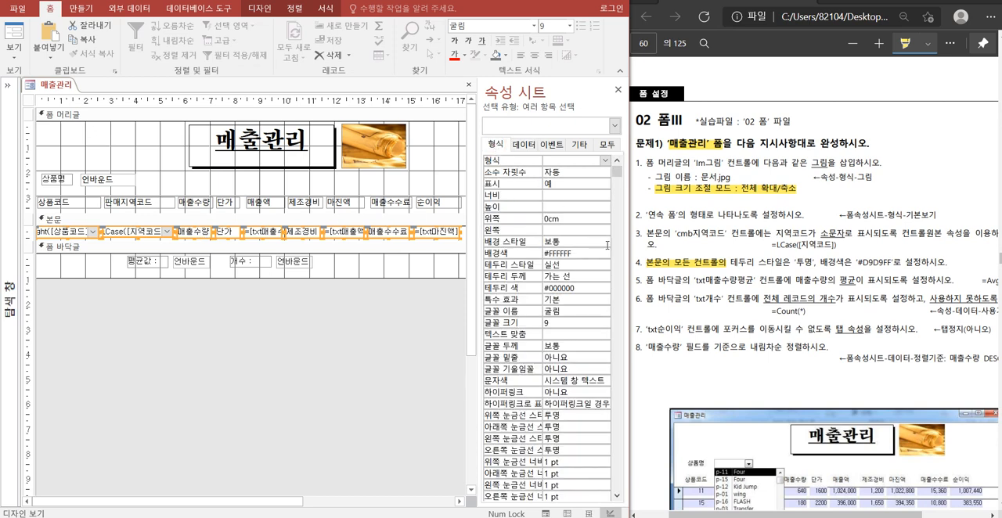
{"action": "left_click", "coordinate": [581, 264]}
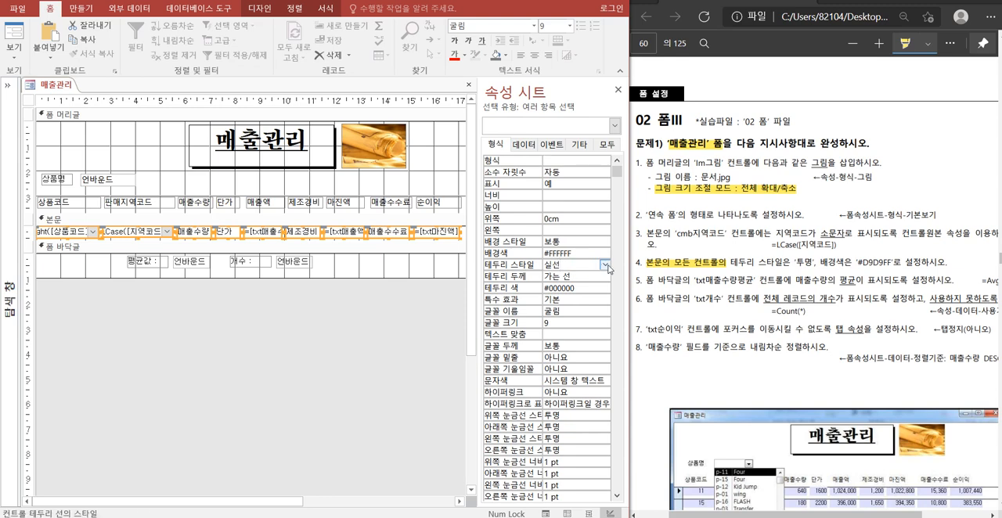
{"action": "left_click", "coordinate": [605, 265]}
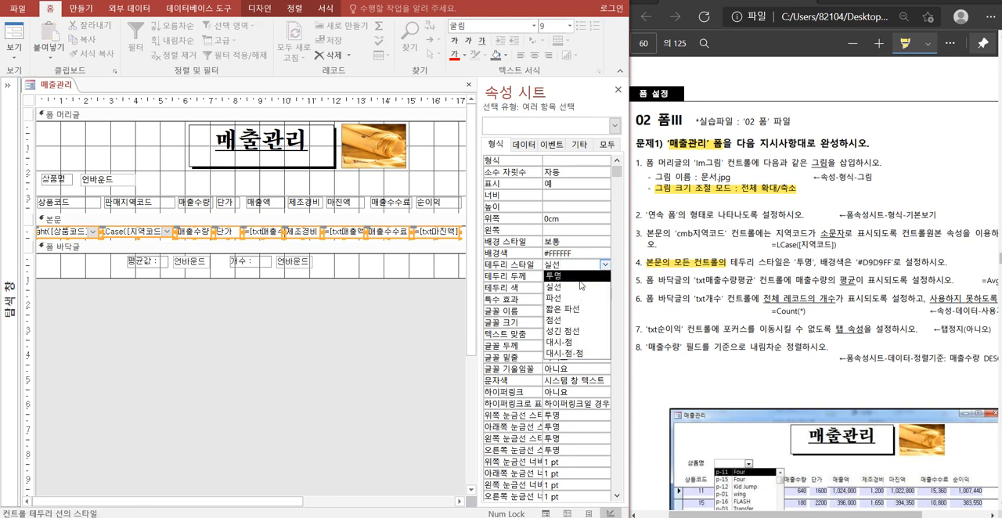
{"action": "left_click", "coordinate": [580, 277]}
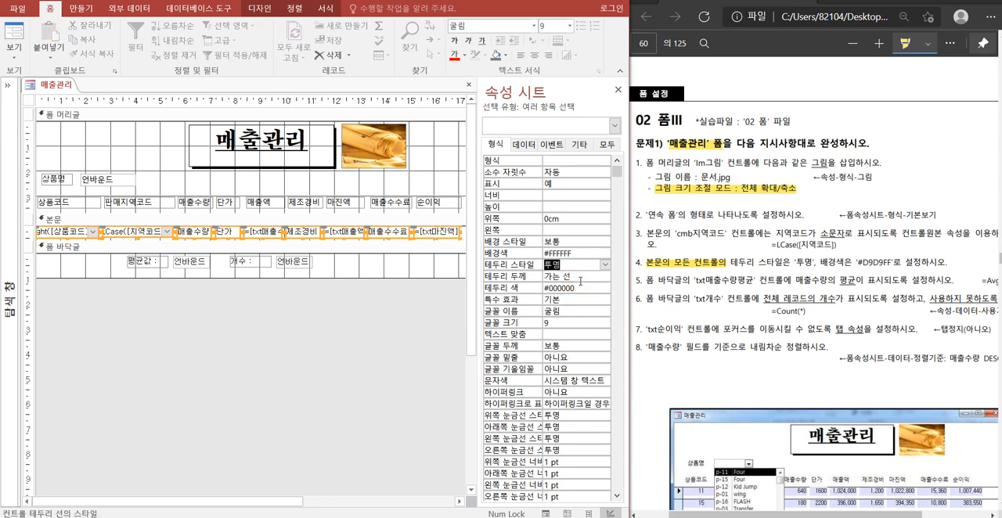
Set the background colour of all the selected 본문 controls to #D9D9FF.
{"action": "left_click", "coordinate": [576, 253]}
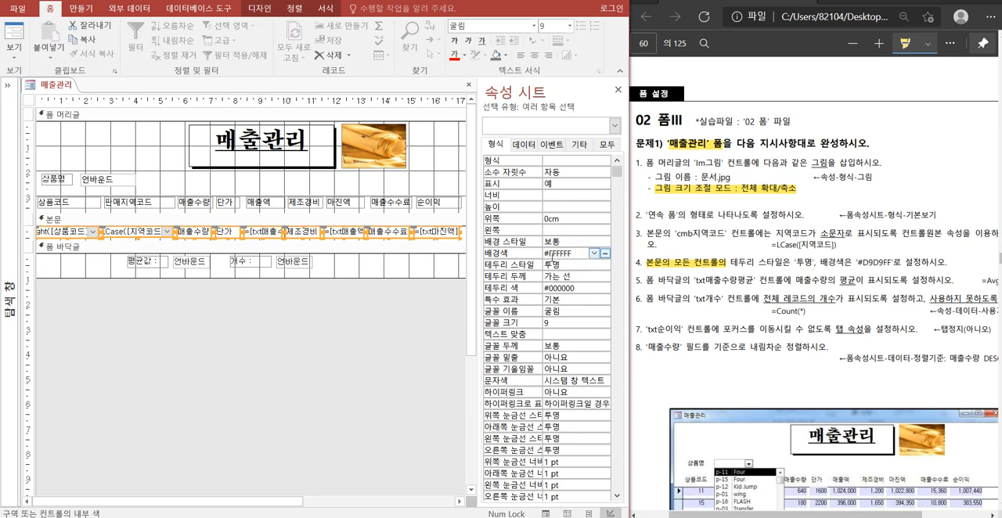
{"action": "left_click_drag", "start_coordinate": [549, 253], "coordinate": [577, 255]}
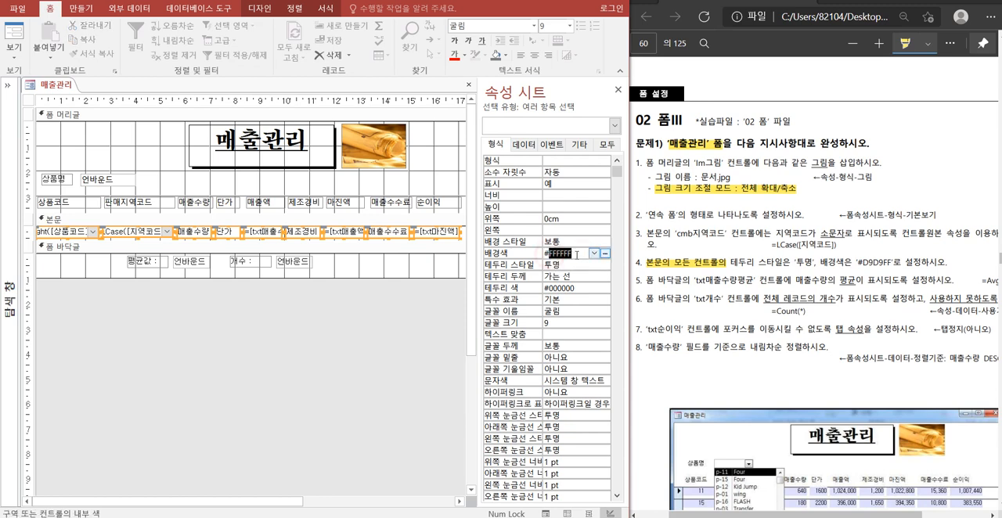
{"action": "type", "text": "d"}
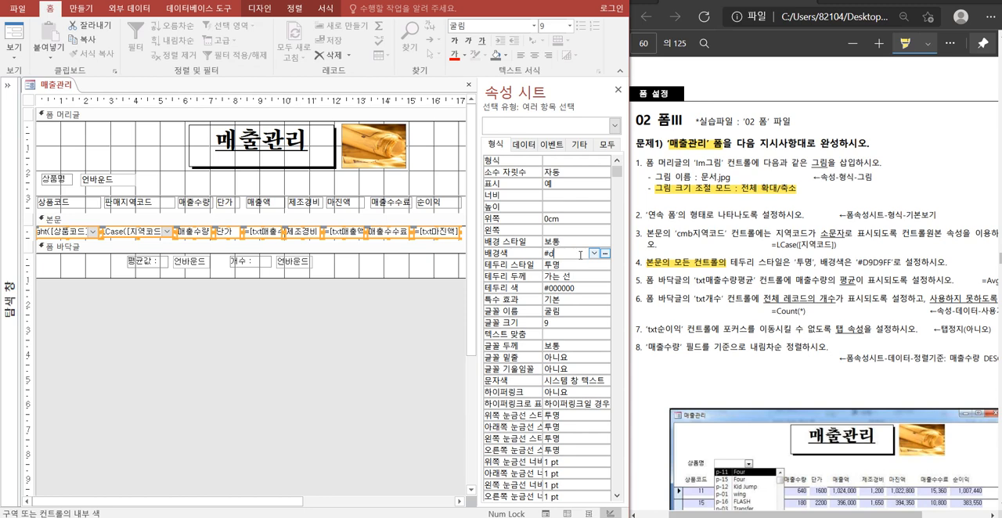
{"action": "type", "text": "9d9ff"}
{"action": "key", "text": "Return"}
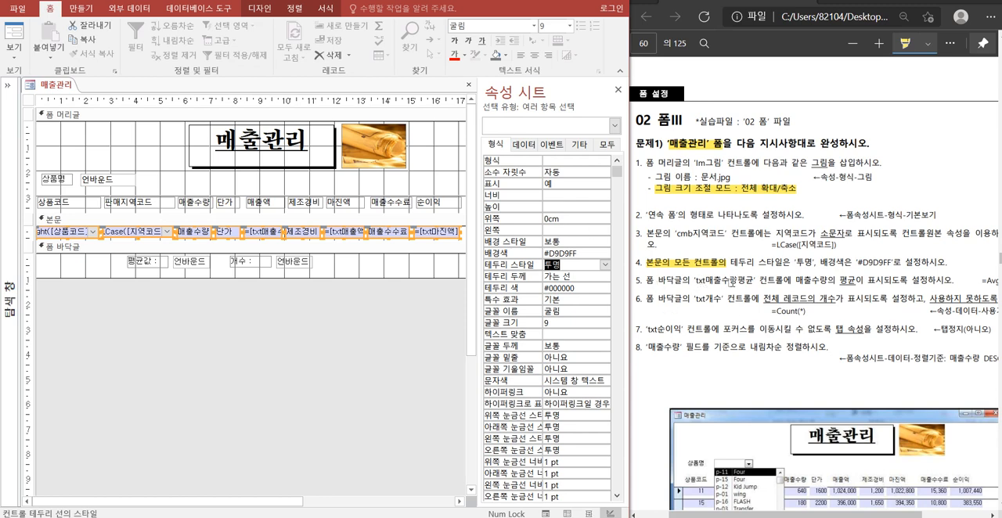
Enter =Avg([매출수량]) as the control source of the txt매출수량평균 text box in the form footer.
{"action": "left_click", "coordinate": [197, 261]}
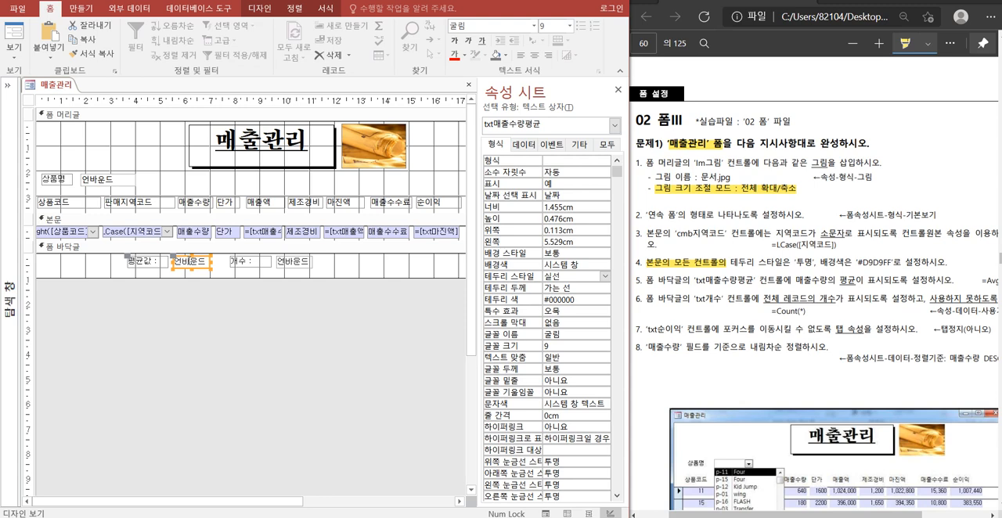
{"action": "left_click", "coordinate": [190, 262]}
{"action": "type", "text": "=ㅁ"}
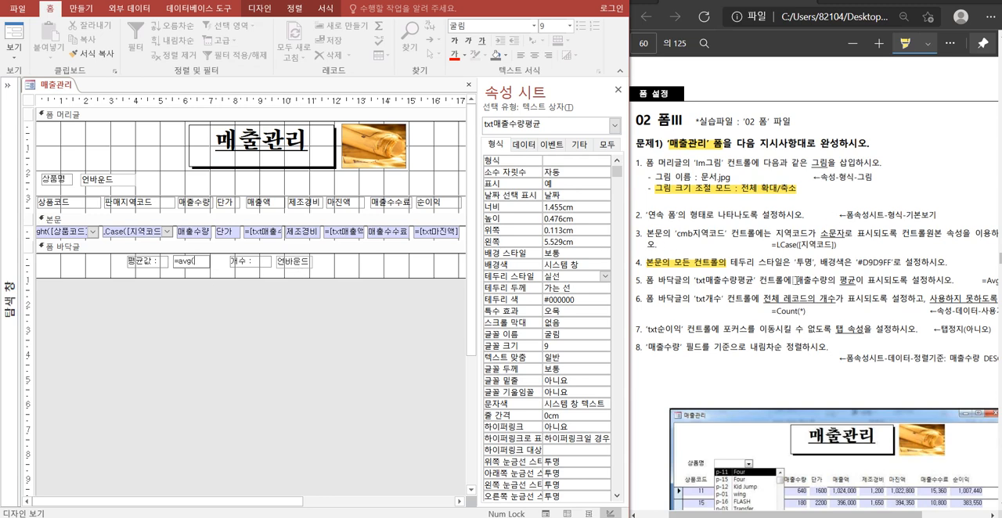
{"action": "key", "text": "BackSpace"}
{"action": "key", "text": "BackSpace"}
{"action": "key", "text": "BackSpace"}
{"action": "key", "text": "BackSpace"}
{"action": "key", "text": "BackSpace"}
{"action": "type", "text": "=avg(매ㅊ수량)"}
{"action": "key", "text": "Return"}
{"action": "left_click", "coordinate": [195, 233]}
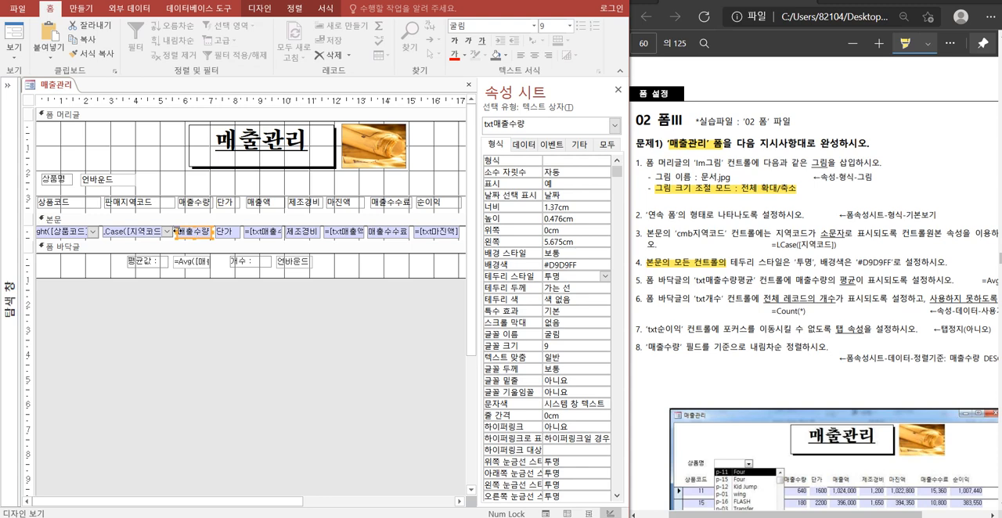
{"action": "left_click", "coordinate": [240, 353]}
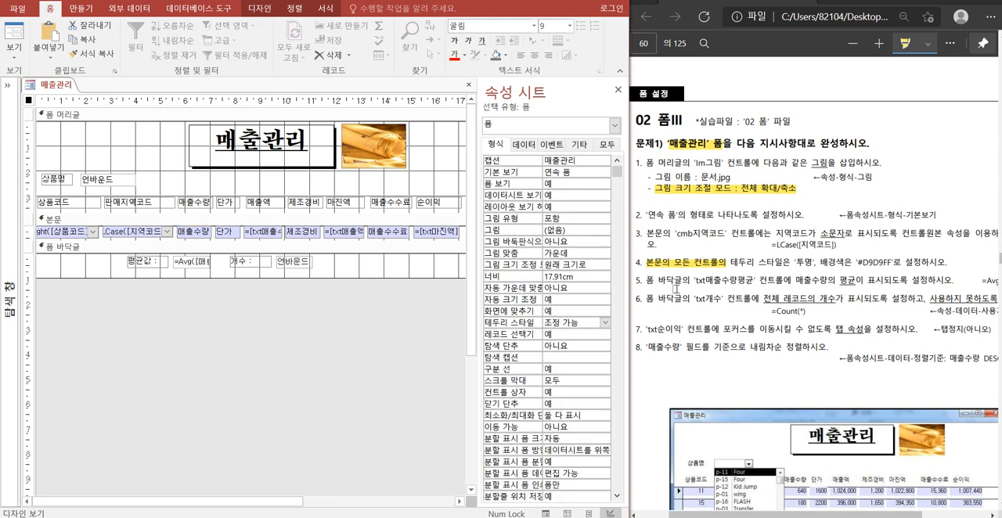
Highlight 'txt개수' in item 6 of the exercise PDF and enter =Count(*) in the footer's txt개수 text box.
{"action": "left_click_drag", "start_coordinate": [690, 300], "coordinate": [728, 301]}
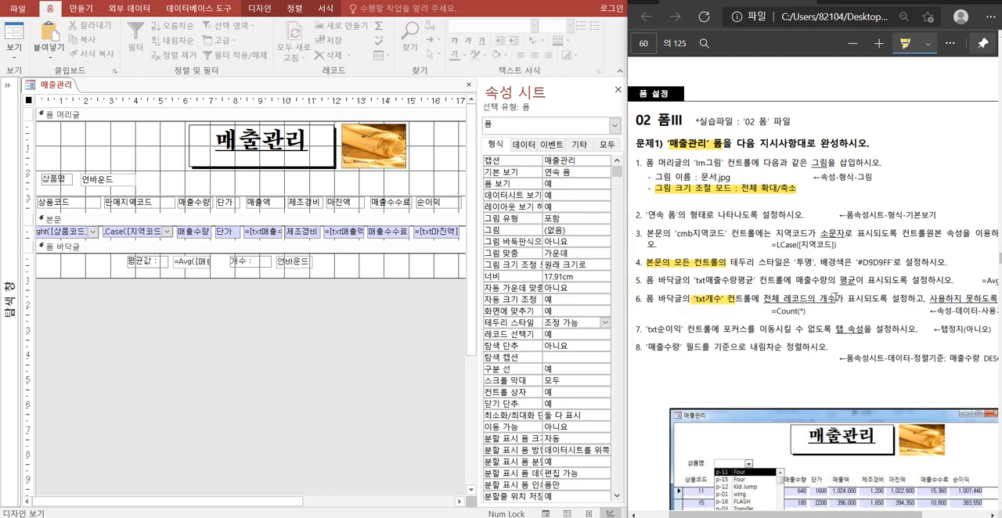
{"action": "mouse_move", "coordinate": [891, 515]}
{"action": "left_mouse_down"}
{"action": "mouse_move", "coordinate": [907, 517]}
{"action": "mouse_move", "coordinate": [892, 515]}
{"action": "left_mouse_up"}
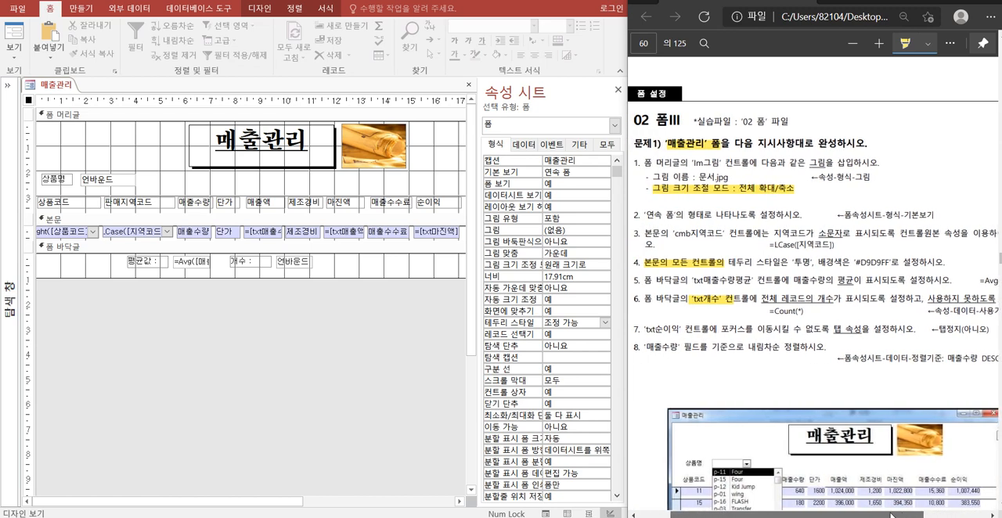
{"action": "left_click", "coordinate": [298, 264]}
{"action": "type", "text": "=count(*"}
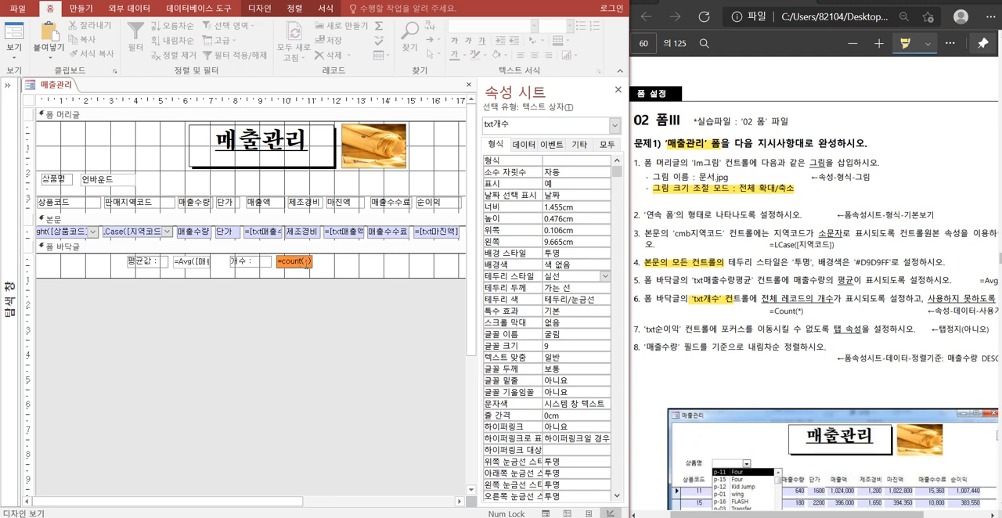
{"action": "key", "text": "Return"}
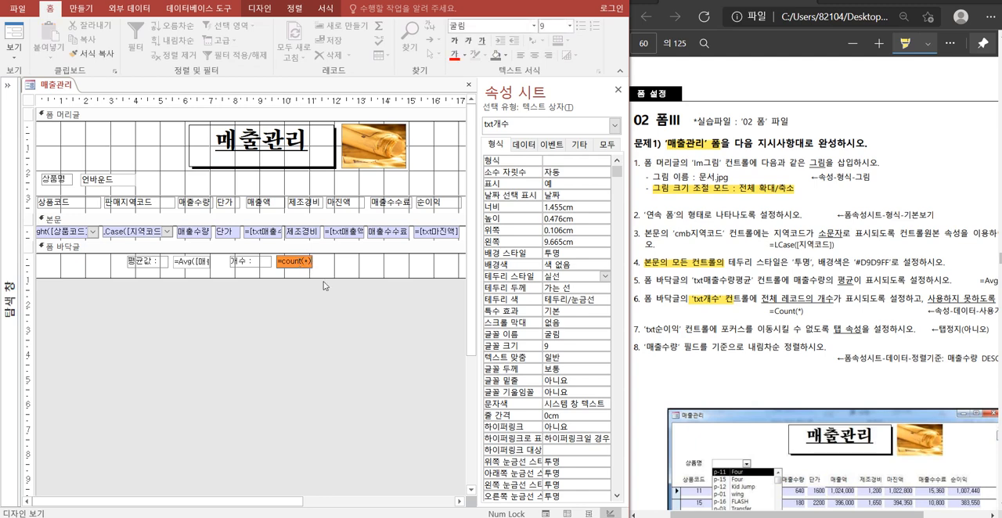
Preview the 매출관리 form in form view to check the footer's average and count boxes, and return to design view.
{"action": "right_click", "coordinate": [60, 87]}
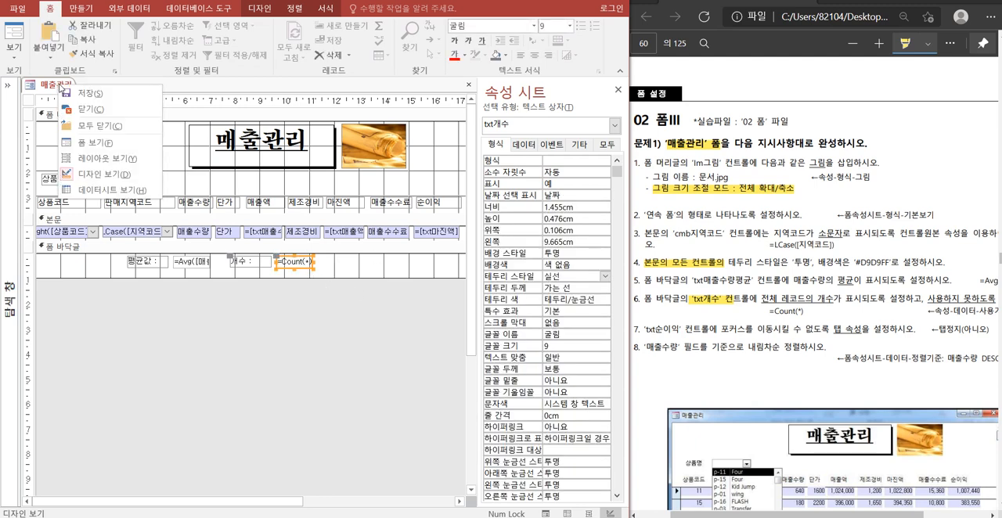
{"action": "left_click", "coordinate": [94, 144]}
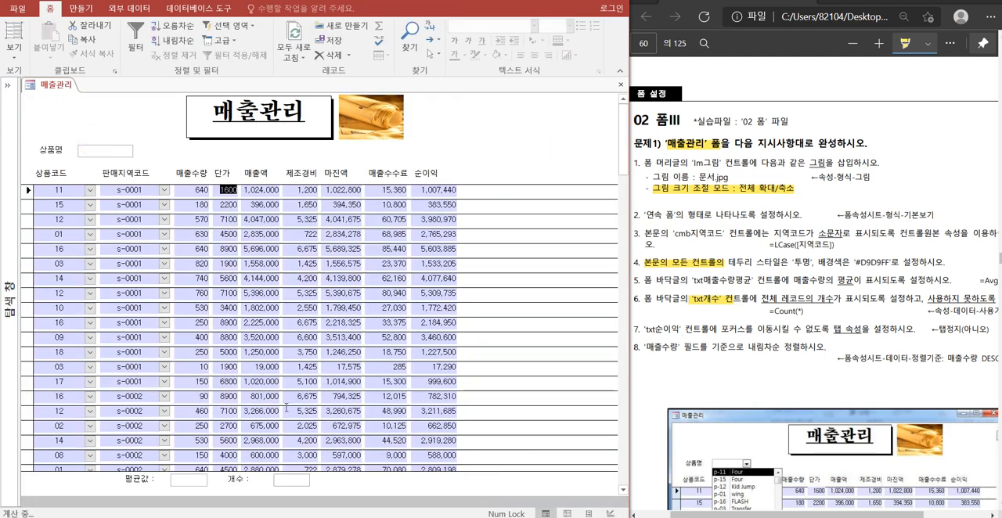
{"action": "scroll", "coordinate": [282, 384], "scroll_direction": "down", "scroll_amount": 1}
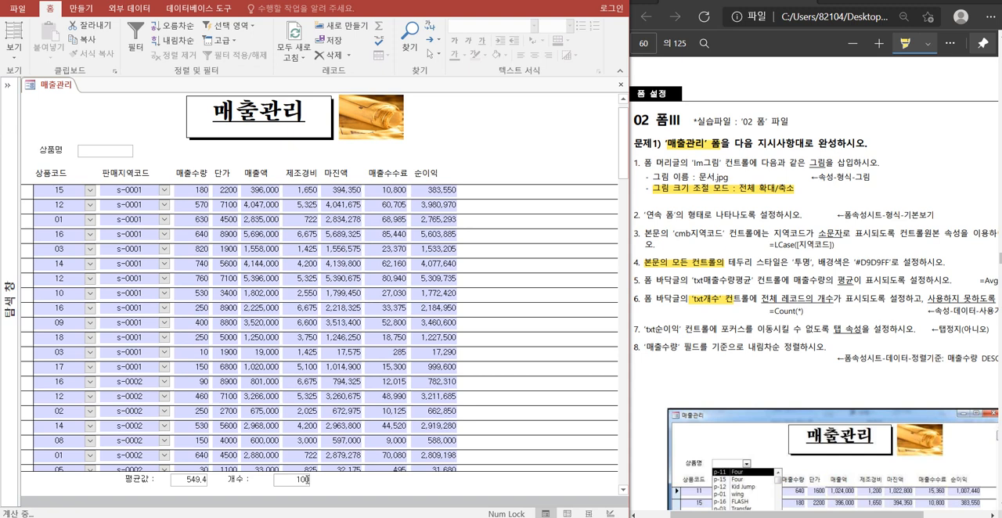
{"action": "left_click", "coordinate": [305, 480]}
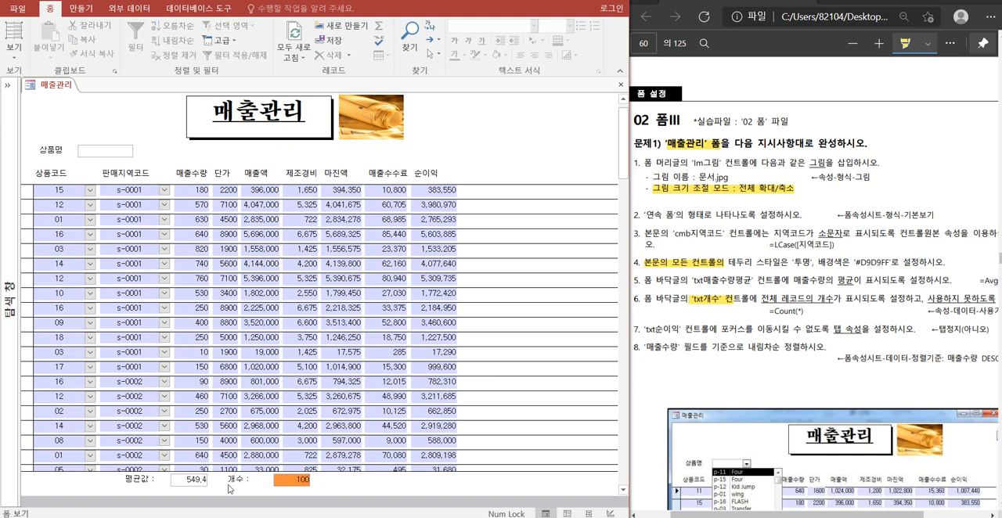
{"action": "left_click", "coordinate": [191, 483]}
{"action": "left_click", "coordinate": [302, 479]}
{"action": "right_click", "coordinate": [58, 84]}
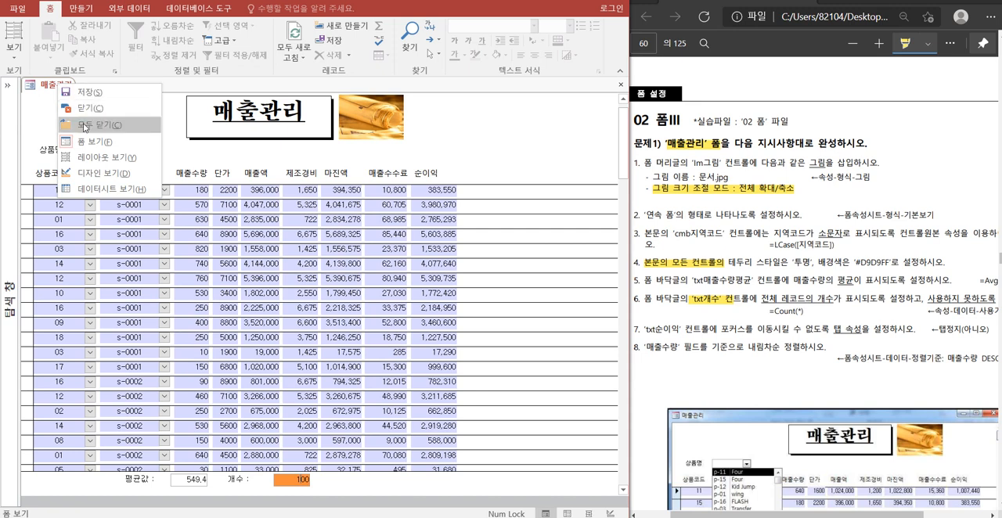
{"action": "left_click", "coordinate": [91, 173]}
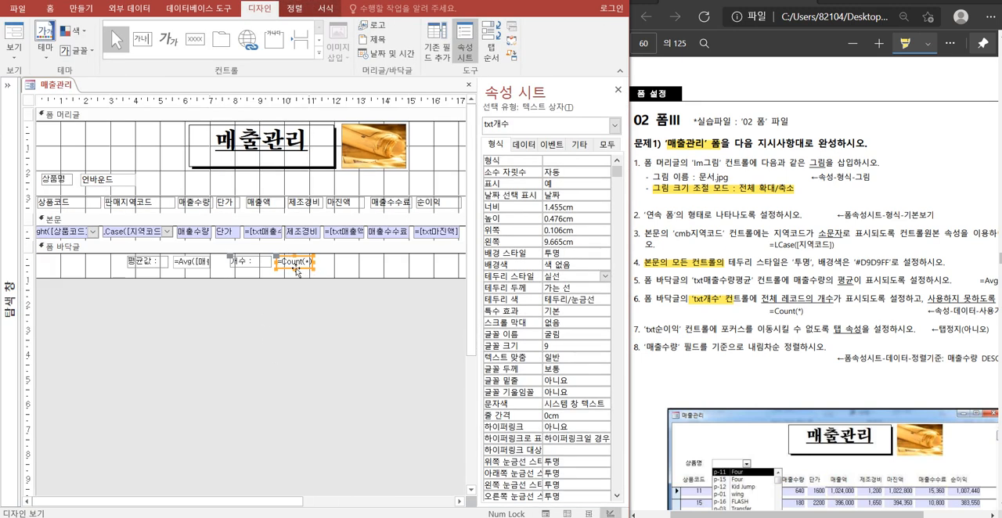
Set the 사용 가능 property of the txt개수 text box to 아니요.
{"action": "left_click", "coordinate": [522, 145]}
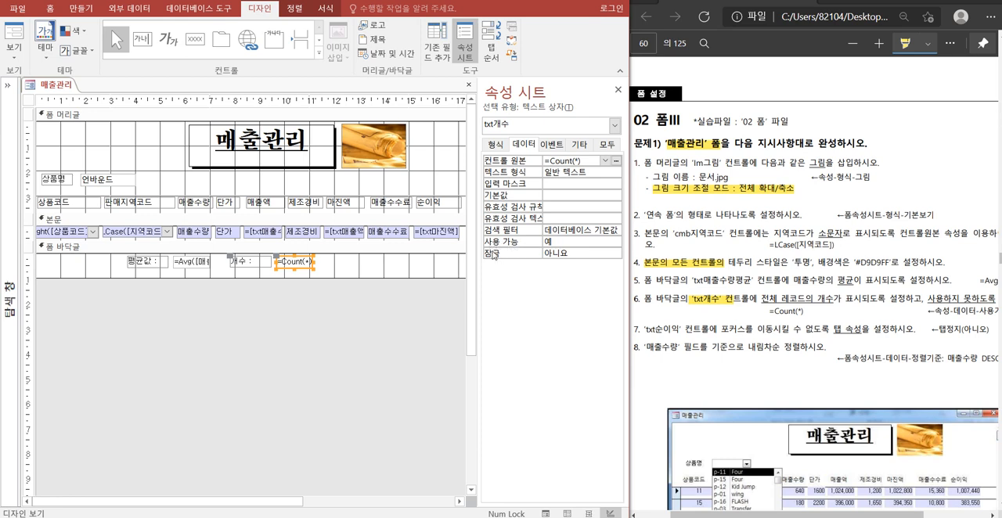
{"action": "double_click", "coordinate": [558, 242]}
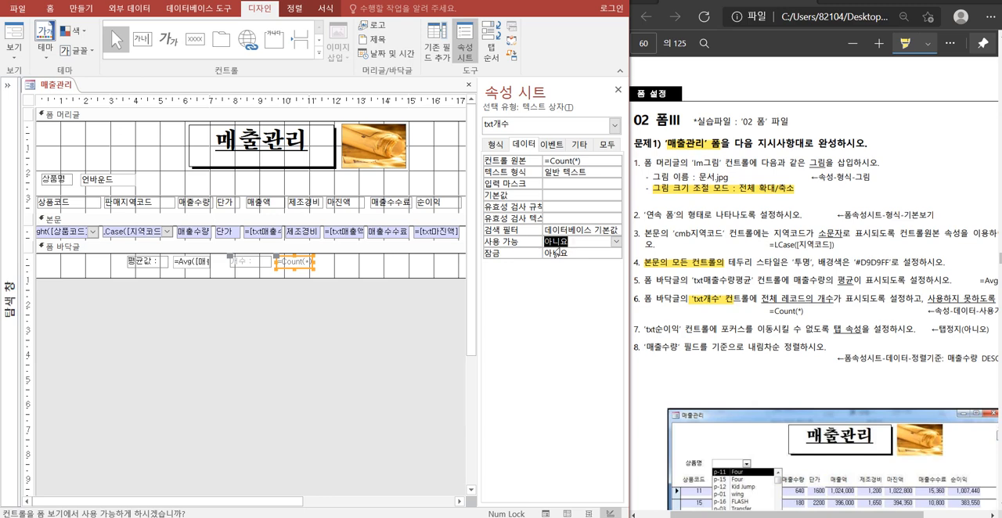
{"action": "left_click", "coordinate": [328, 331]}
Check in form view whether the footer's 개수 box can be selected, and return to design view.
{"action": "right_click", "coordinate": [52, 88]}
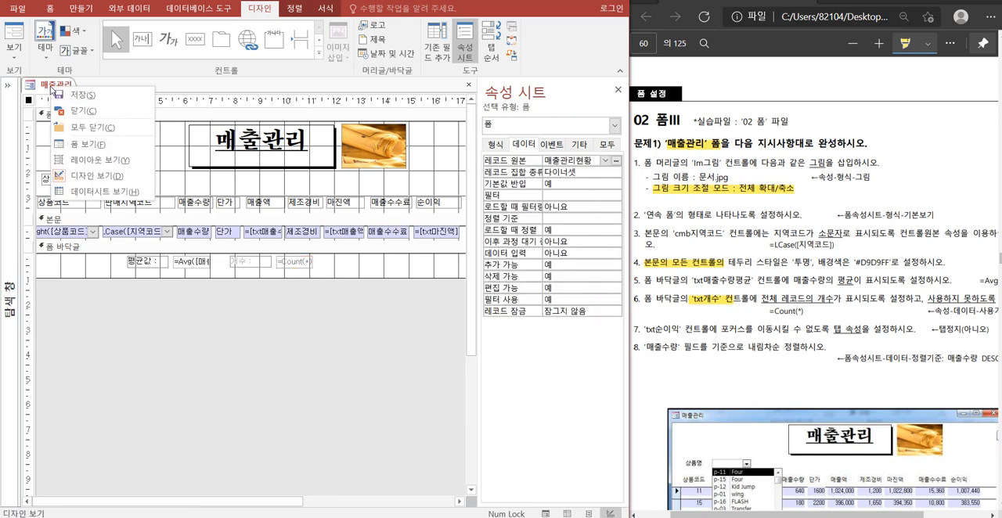
{"action": "left_click", "coordinate": [84, 145]}
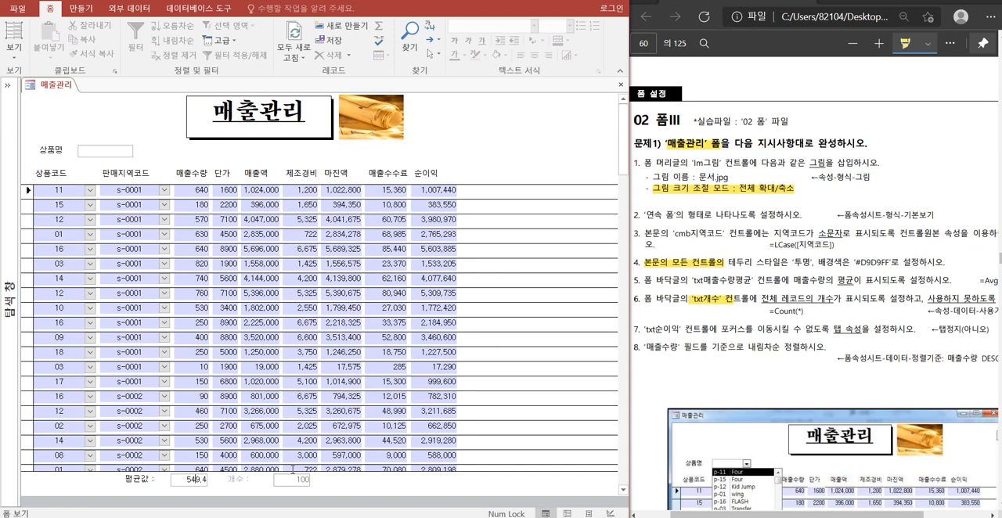
{"action": "left_click", "coordinate": [300, 483]}
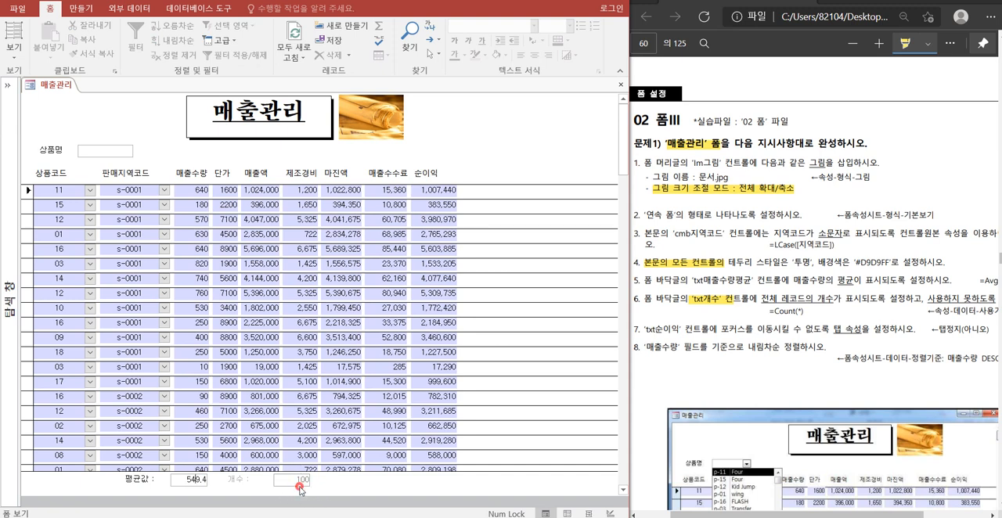
{"action": "right_click", "coordinate": [48, 85]}
{"action": "left_click", "coordinate": [95, 174]}
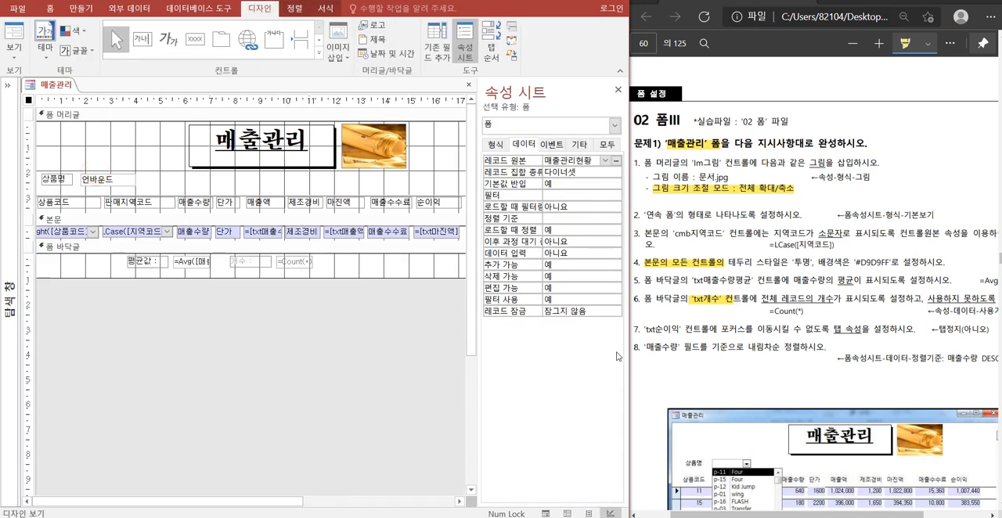
Highlight the phrase 포커스를 이동시킬 수 없도록 탭 속성을 in item 7 of the exercise PDF.
{"action": "scroll", "coordinate": [771, 329], "scroll_direction": "down", "scroll_amount": 2}
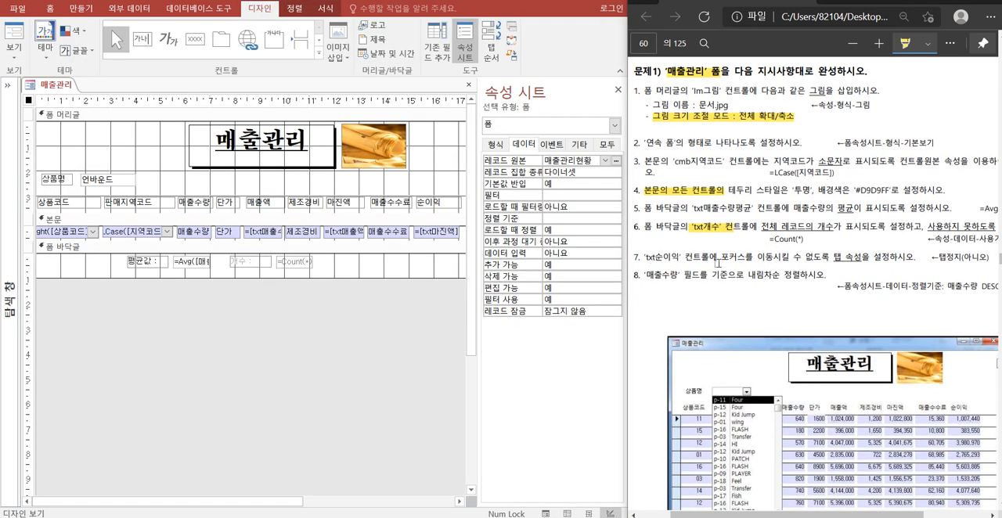
{"action": "left_click_drag", "start_coordinate": [721, 258], "coordinate": [863, 258]}
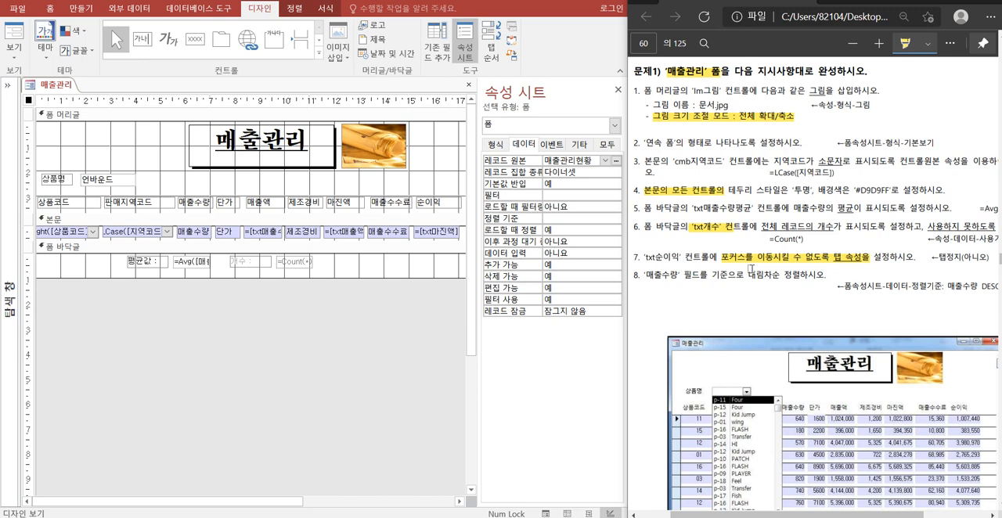
Check in form view whether the focus moves through a record's fields to 순이익, and return to design view.
{"action": "right_click", "coordinate": [63, 85]}
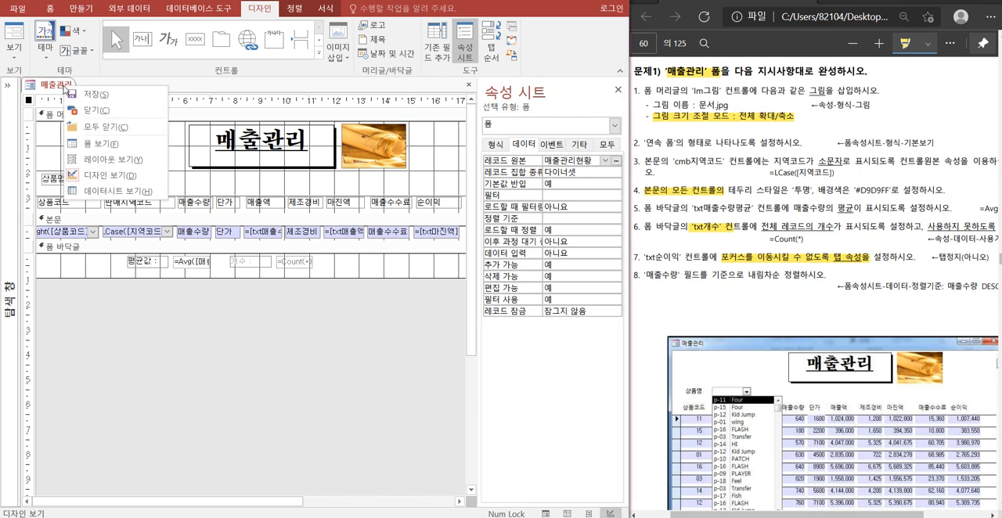
{"action": "left_click", "coordinate": [97, 143]}
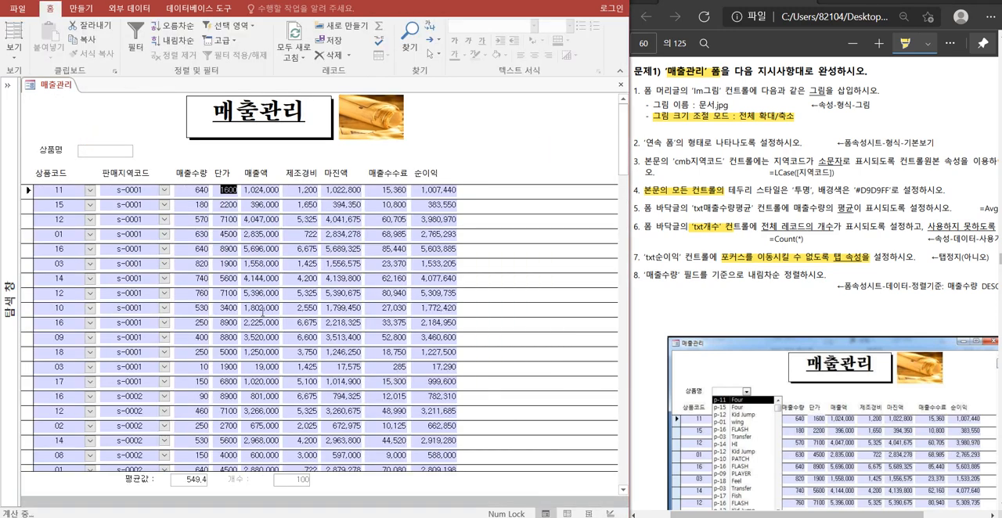
{"action": "left_click", "coordinate": [427, 189]}
{"action": "key", "text": "Tab"}
{"action": "key", "text": "Tab"}
{"action": "key", "text": "Tab"}
{"action": "key", "text": "Tab"}
{"action": "key", "text": "Tab"}
{"action": "key", "text": "Tab"}
{"action": "key", "text": "Tab"}
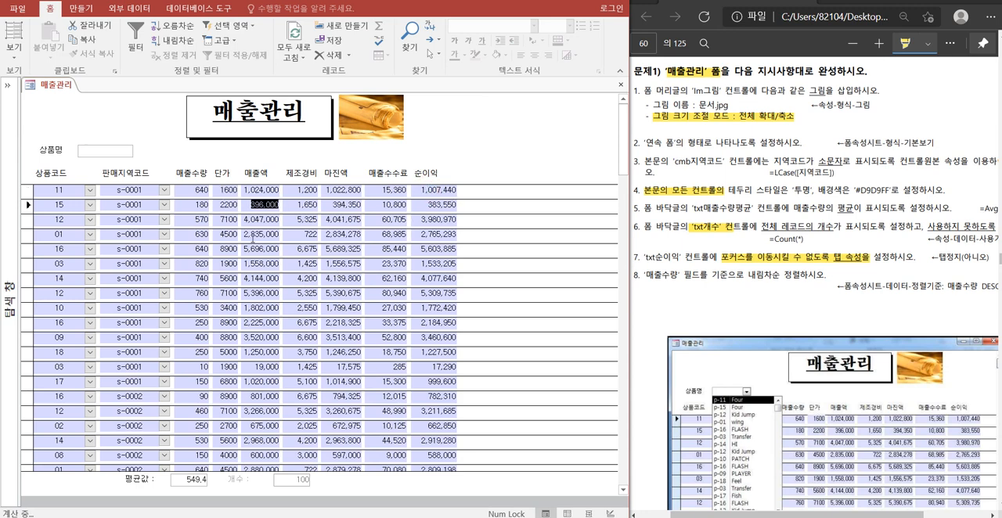
{"action": "key", "text": "Tab"}
{"action": "key", "text": "Tab"}
{"action": "key", "text": "Tab"}
{"action": "key", "text": "Tab"}
{"action": "key", "text": "Tab"}
{"action": "key", "text": "Tab"}
{"action": "key", "text": "Tab"}
{"action": "key", "text": "Tab"}
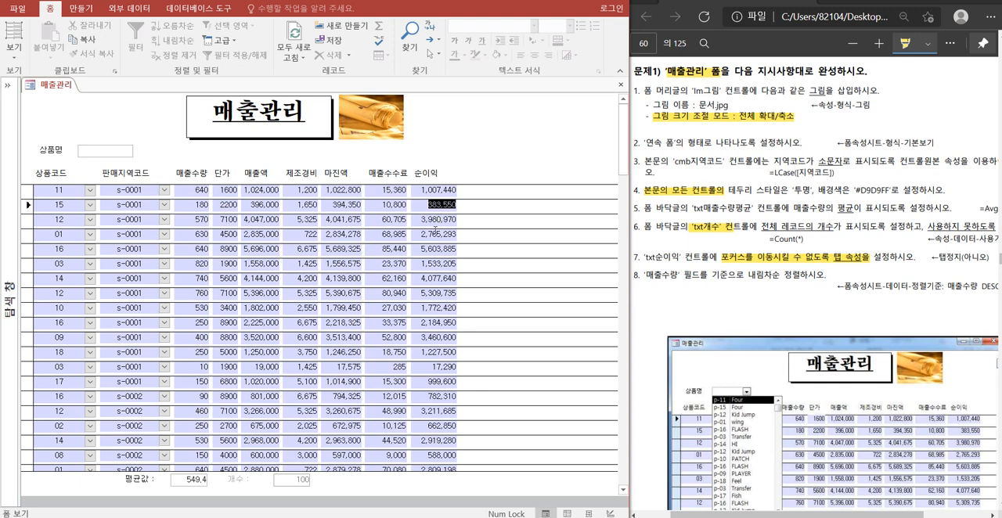
{"action": "right_click", "coordinate": [57, 90]}
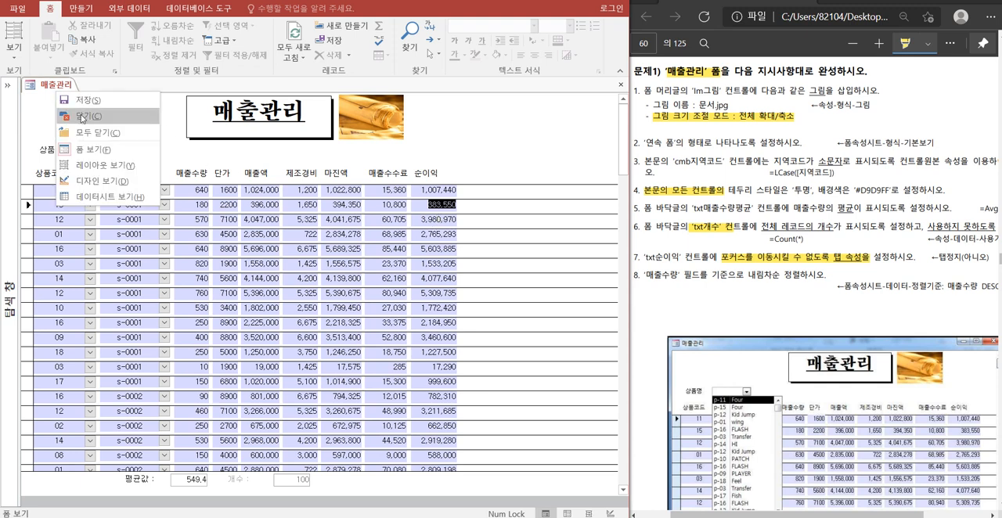
{"action": "left_click", "coordinate": [100, 178]}
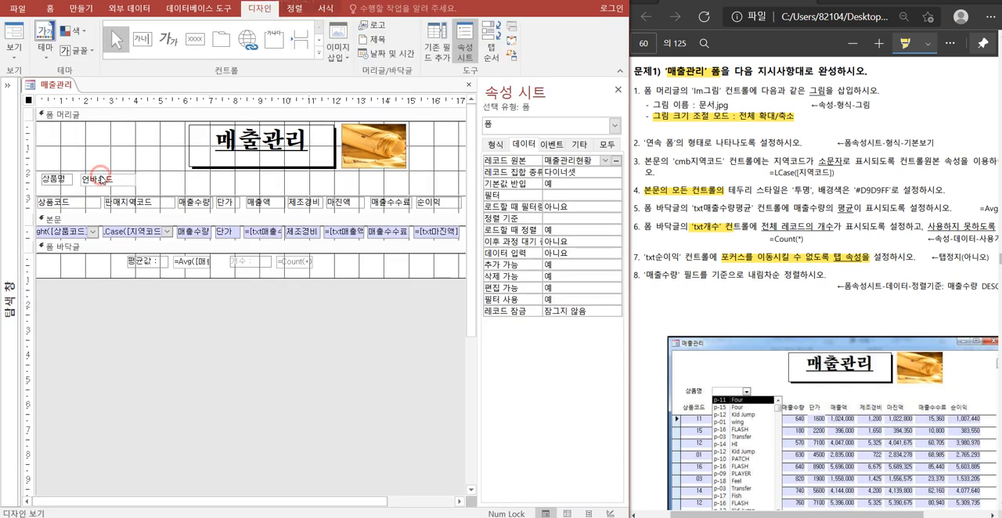
Set the 탭 정지 property of the txt순이익 text box in the 본문 section to 아니요.
{"action": "left_click", "coordinate": [450, 236]}
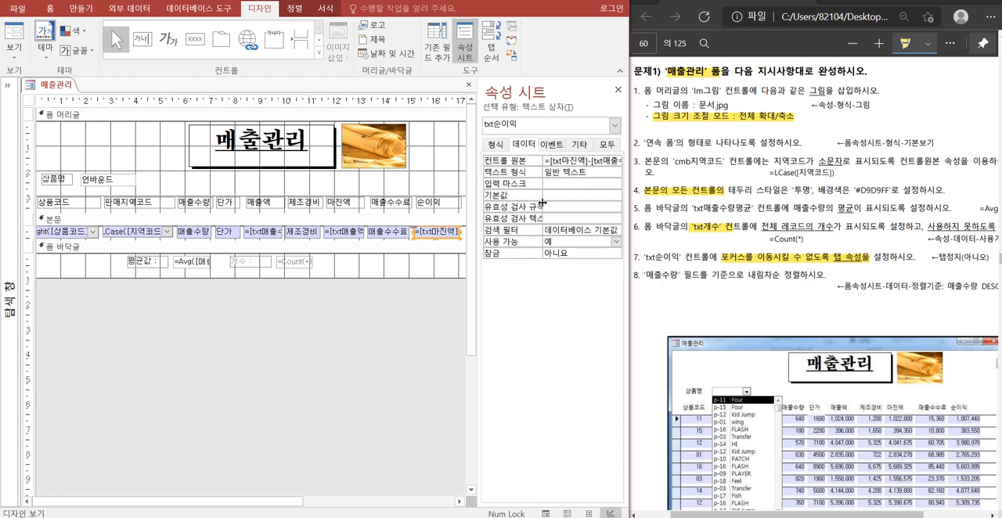
{"action": "left_click", "coordinate": [579, 148]}
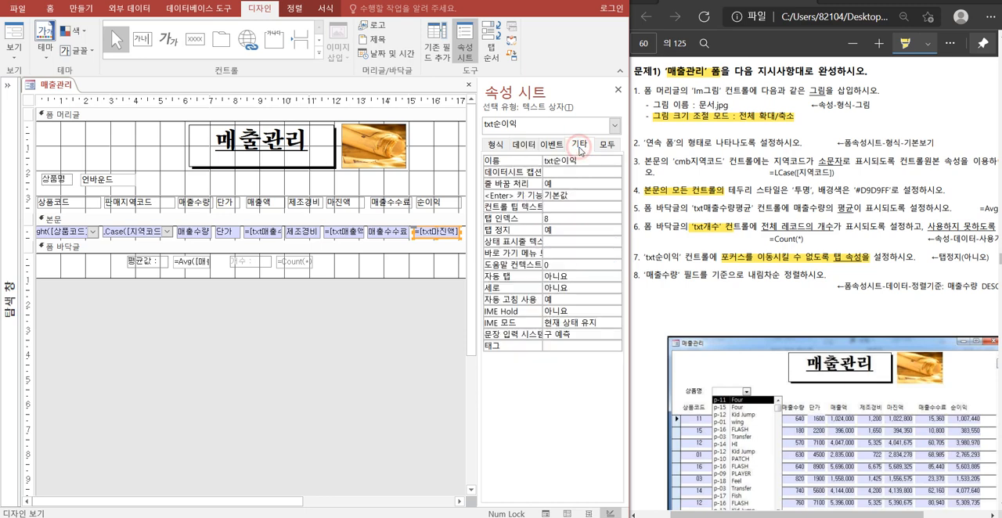
{"action": "left_click", "coordinate": [549, 230]}
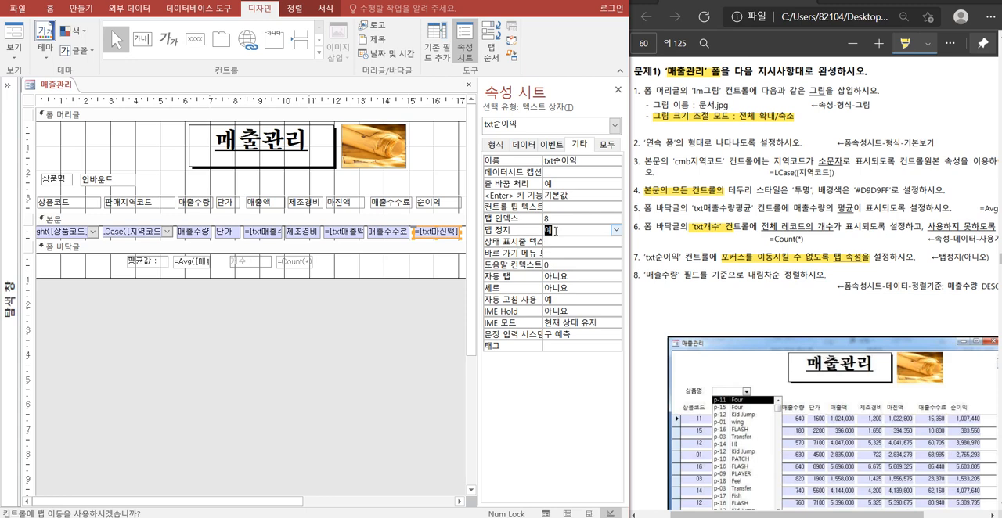
{"action": "double_click", "coordinate": [555, 230]}
Move the focus through several records in form view to check whether 순이익 is skipped, and return to design view.
{"action": "right_click", "coordinate": [65, 86]}
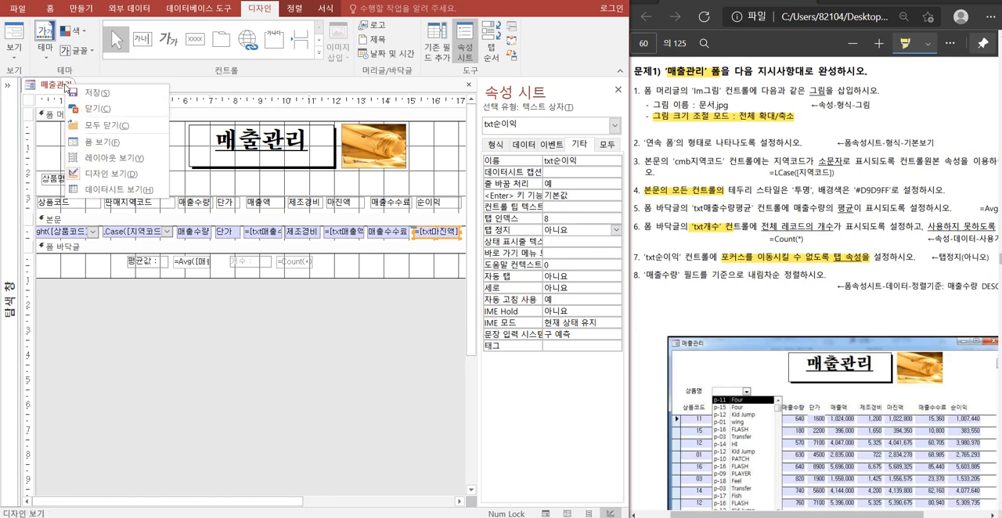
{"action": "left_click", "coordinate": [112, 142]}
{"action": "key", "text": "Tab"}
{"action": "key", "text": "Tab"}
{"action": "key", "text": "Tab"}
{"action": "key", "text": "Tab"}
{"action": "key", "text": "Tab"}
{"action": "key", "text": "Tab"}
{"action": "key", "text": "Tab"}
{"action": "key", "text": "Tab"}
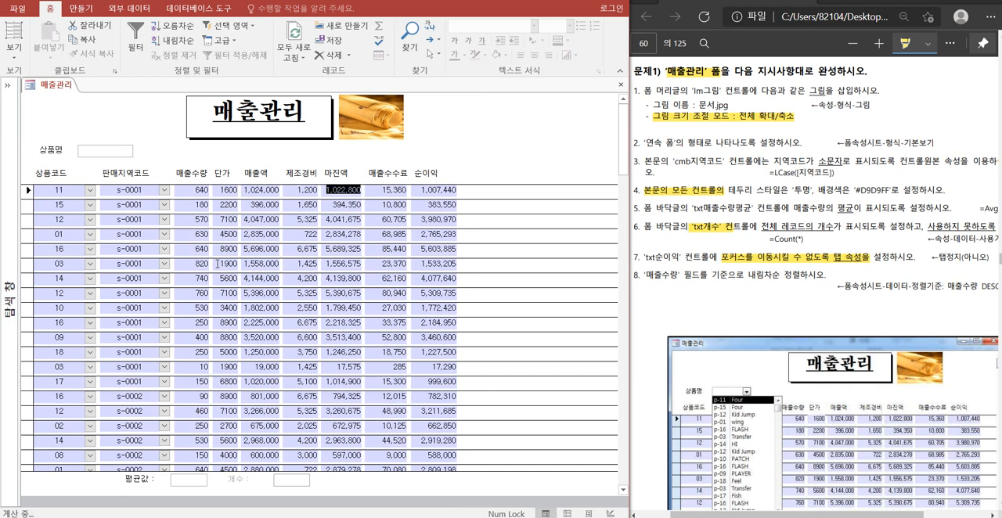
{"action": "key", "text": "Tab"}
{"action": "key", "text": "Tab"}
{"action": "key", "text": "Tab"}
{"action": "key", "text": "Tab"}
{"action": "key", "text": "Tab"}
{"action": "key", "text": "Tab"}
{"action": "key", "text": "Tab"}
{"action": "key", "text": "Tab"}
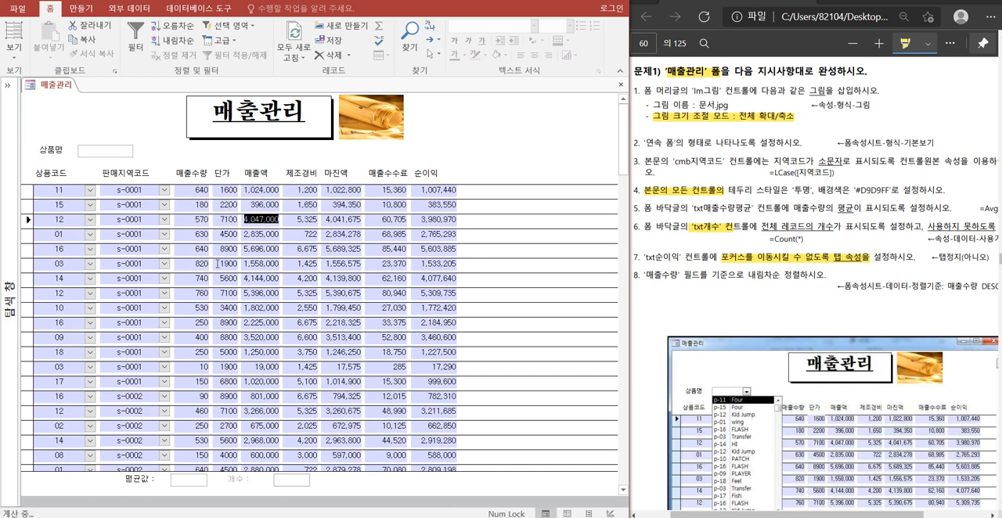
{"action": "key", "text": "Tab"}
{"action": "key", "text": "Tab"}
{"action": "key", "text": "Tab"}
{"action": "key", "text": "Tab"}
{"action": "key", "text": "Tab"}
{"action": "key", "text": "Tab"}
{"action": "key", "text": "Tab"}
{"action": "key", "text": "Tab"}
{"action": "key", "text": "Tab"}
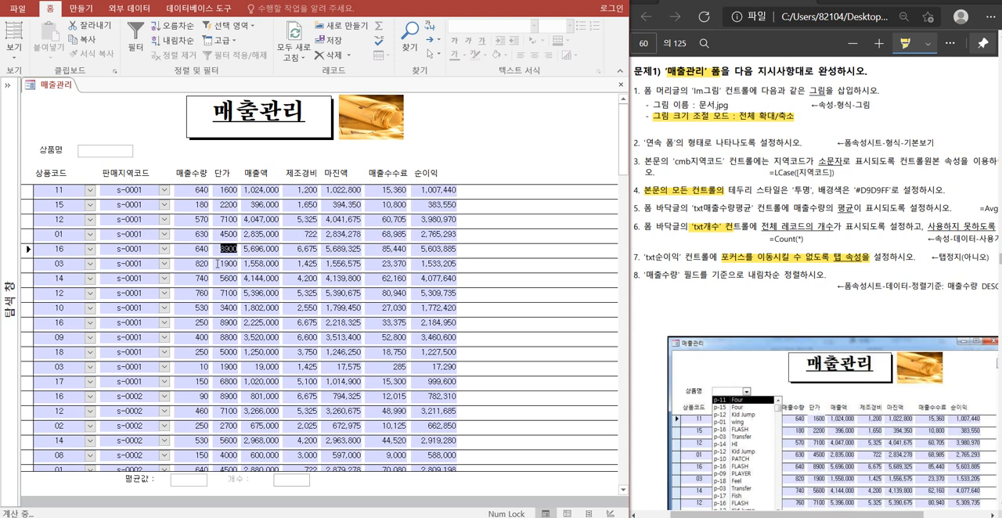
{"action": "right_click", "coordinate": [57, 84]}
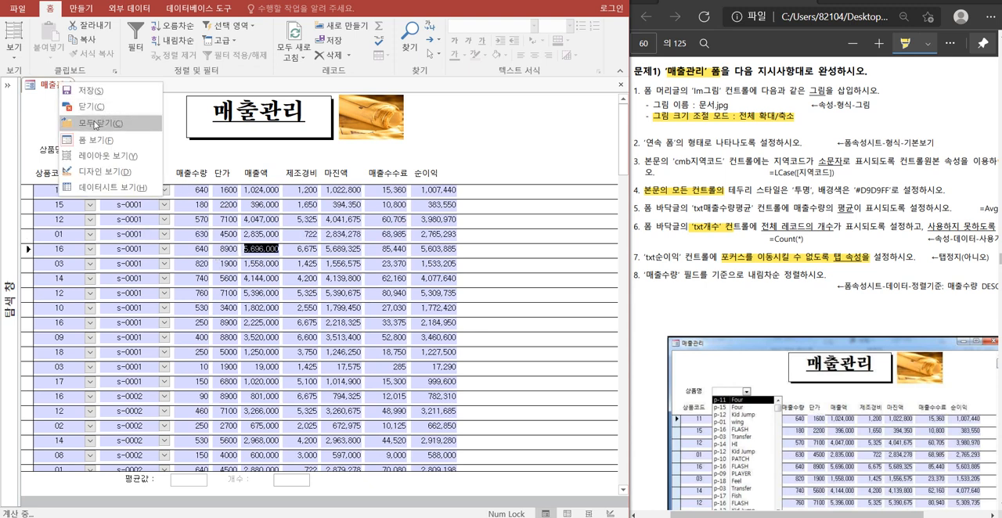
{"action": "left_click", "coordinate": [104, 170]}
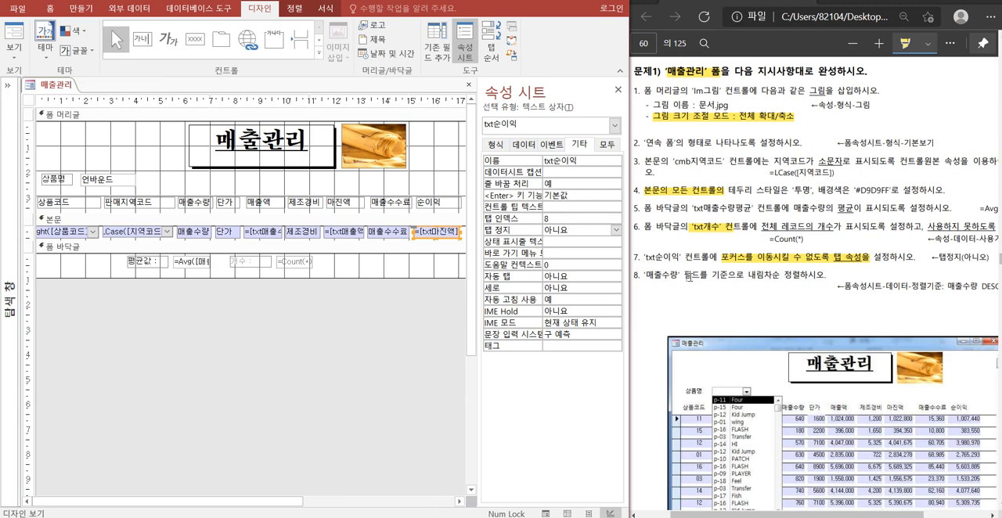
Highlight 내림차순 정렬하 in item 8 of the exercise PDF and set the form's 정렬 기준 to 매출수량 desc.
{"action": "left_click_drag", "start_coordinate": [745, 276], "coordinate": [801, 275]}
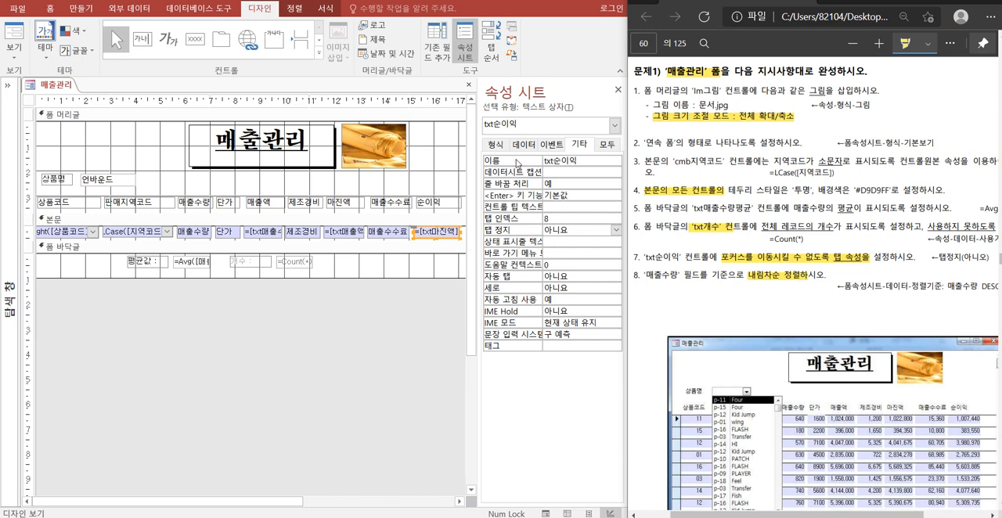
{"action": "left_click", "coordinate": [383, 352]}
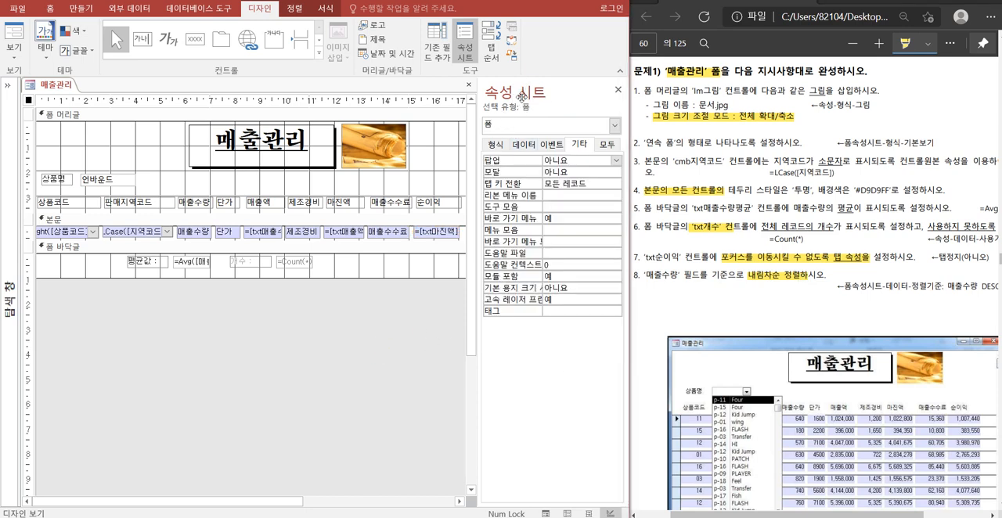
{"action": "left_click", "coordinate": [520, 146]}
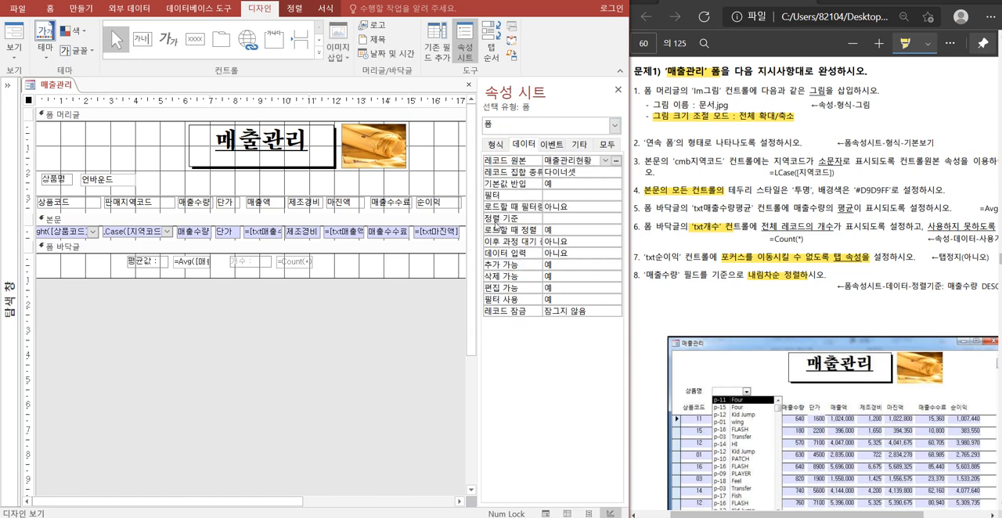
{"action": "left_click", "coordinate": [553, 219]}
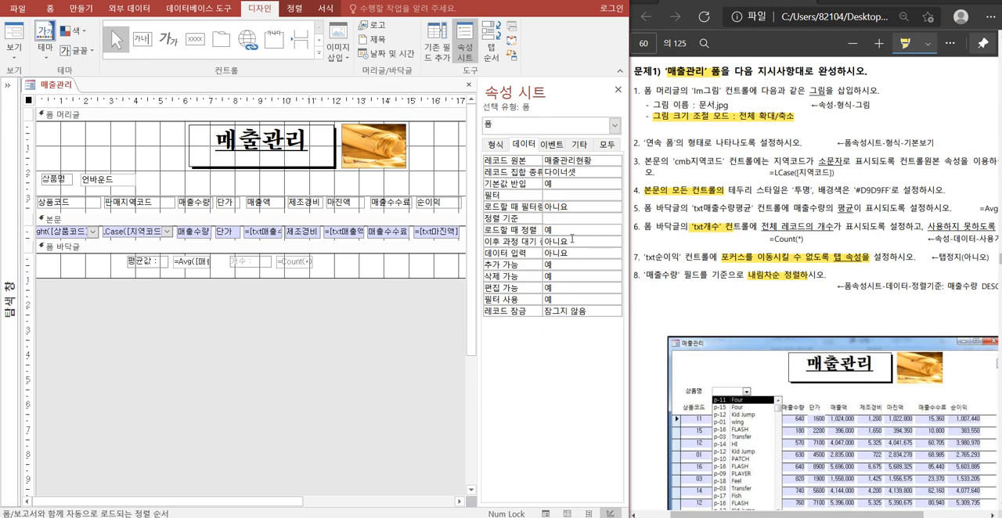
{"action": "type", "text": "ㅁㅐ출수량"}
{"action": "key", "text": "Return"}
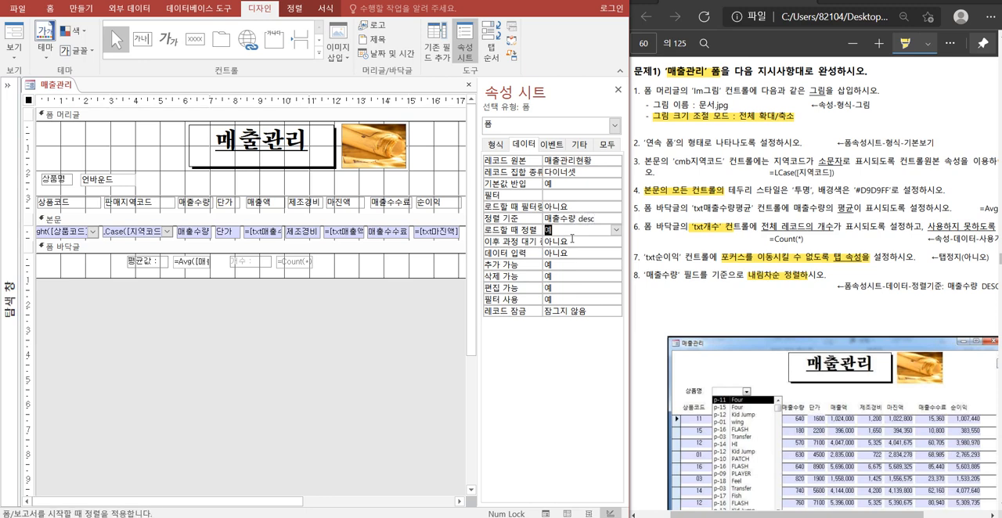
Highlight (cmb상품명), 콤보상자로 변환하 and 매출관리현황' 쿼리의 in 문제2 of the exercise PDF.
{"action": "left_click", "coordinate": [680, 267]}
{"action": "scroll", "coordinate": [679, 267], "scroll_direction": "down", "scroll_amount": 8}
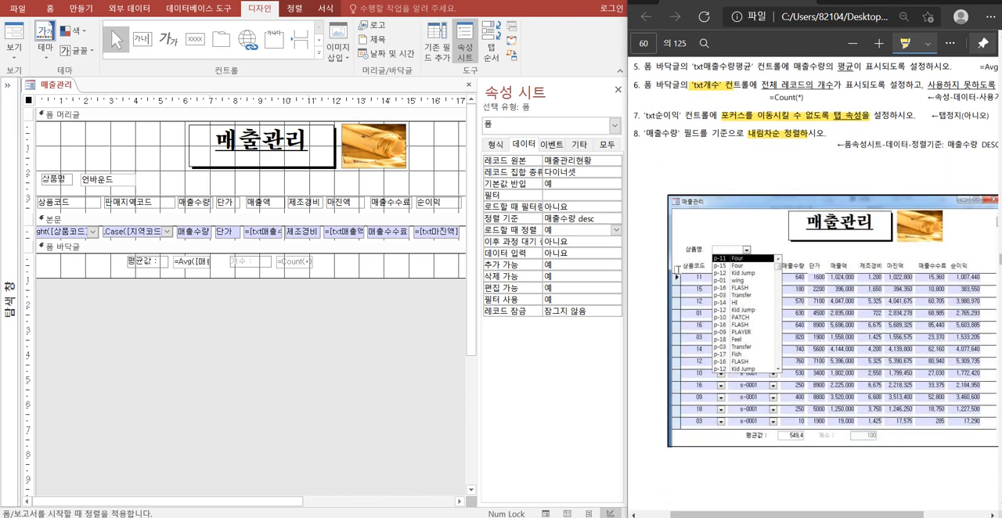
{"action": "scroll", "coordinate": [678, 272], "scroll_direction": "down", "scroll_amount": 2}
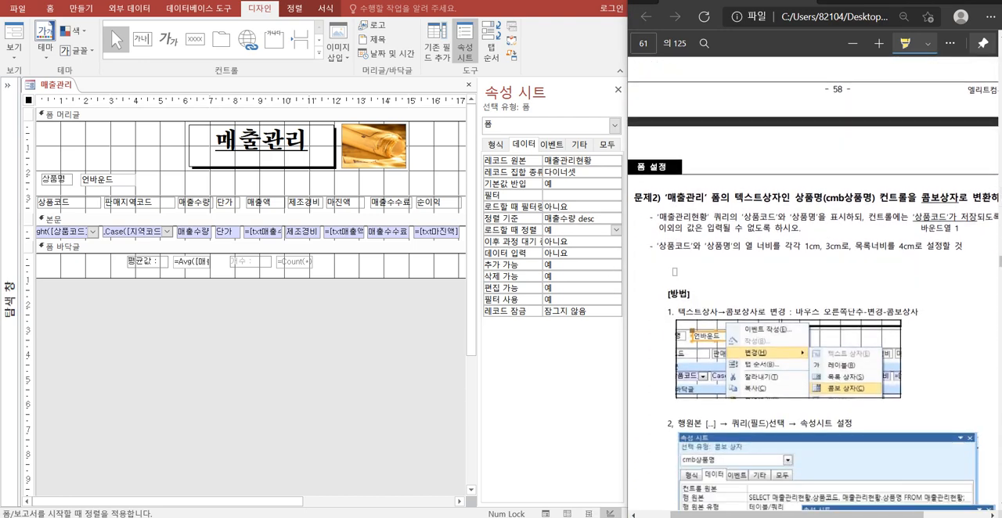
{"action": "scroll", "coordinate": [674, 271], "scroll_direction": "down", "scroll_amount": 2}
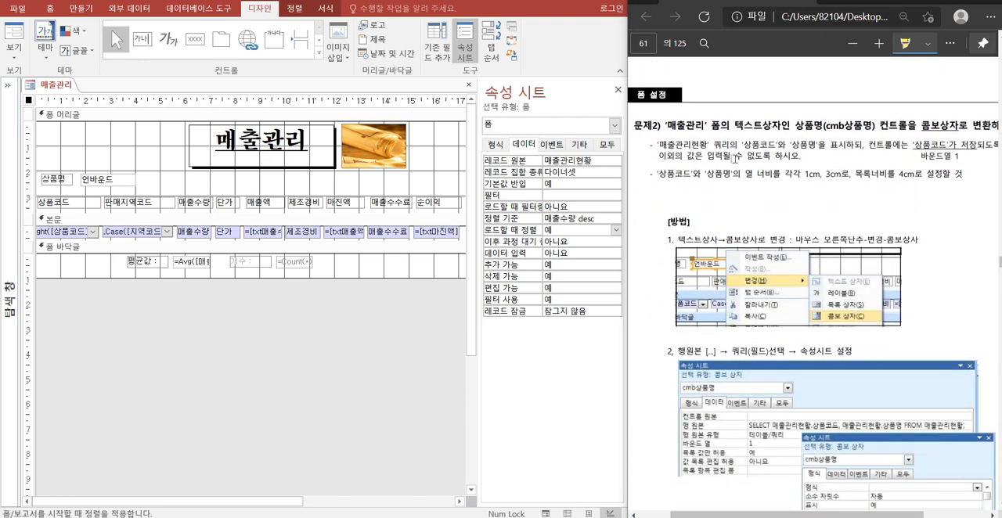
{"action": "left_click_drag", "start_coordinate": [822, 130], "coordinate": [990, 125]}
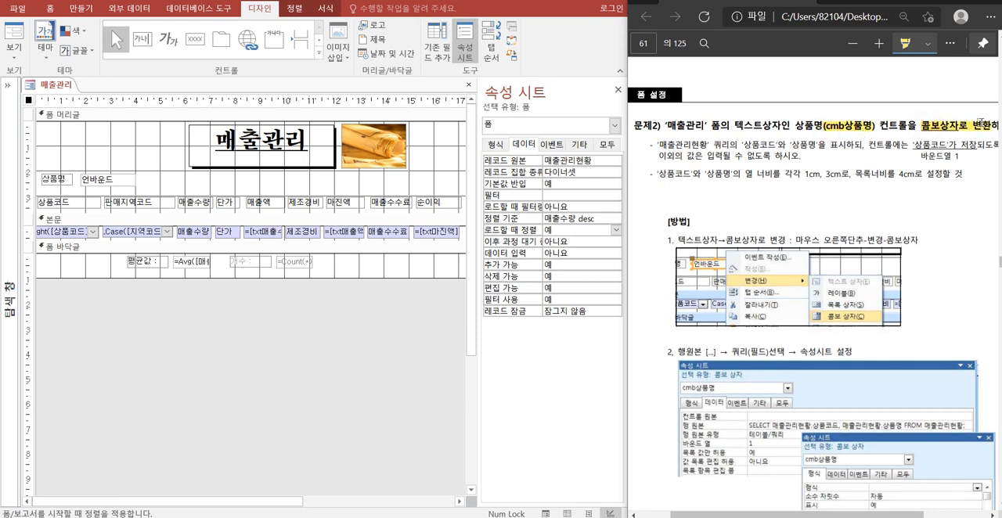
{"action": "left_click_drag", "start_coordinate": [656, 144], "coordinate": [741, 147]}
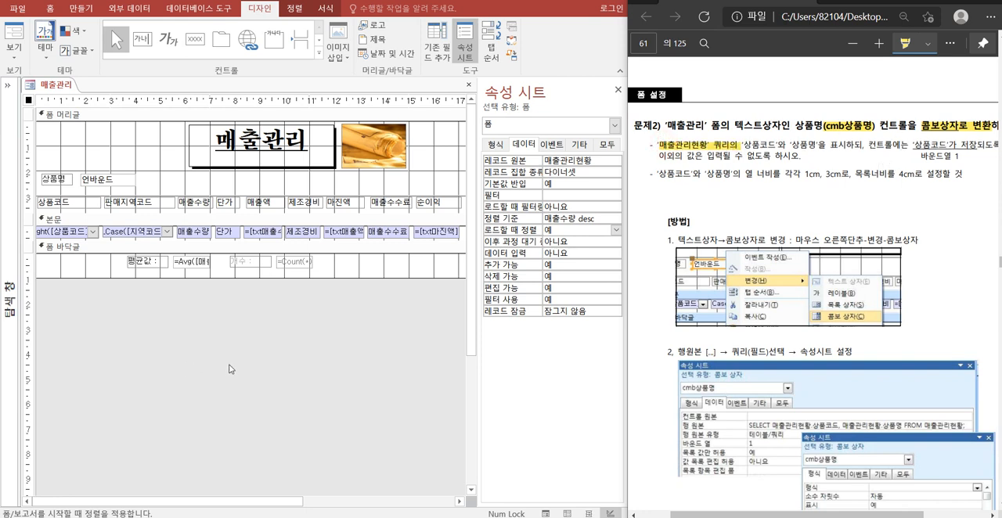
Convert the cmb상품명 text box in the form header to a combo box.
{"action": "left_click", "coordinate": [559, 126]}
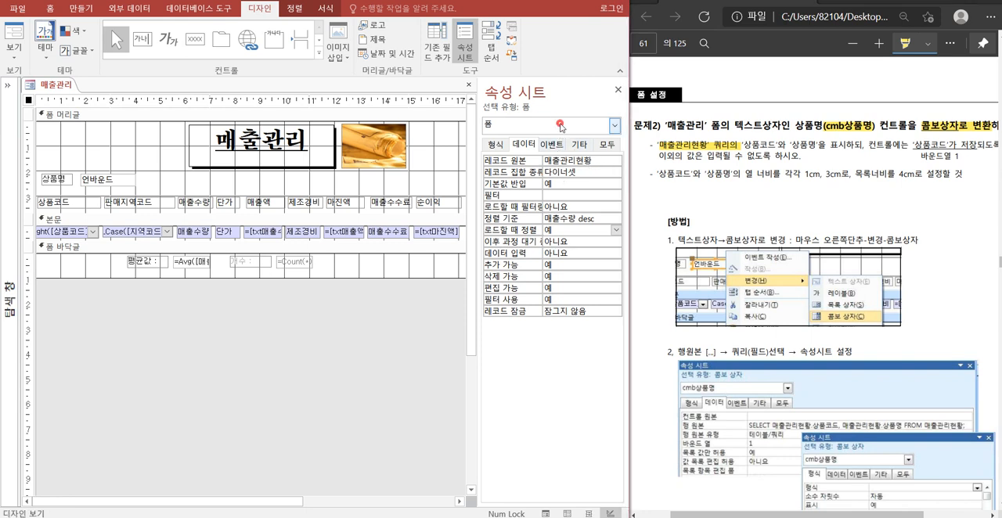
{"action": "left_click", "coordinate": [614, 126]}
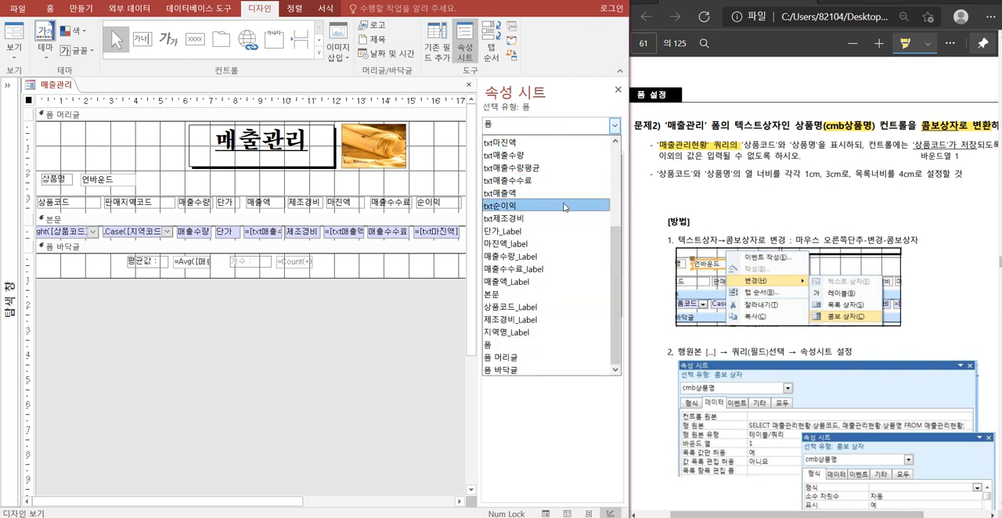
{"action": "scroll", "coordinate": [566, 275], "scroll_direction": "up", "scroll_amount": 5}
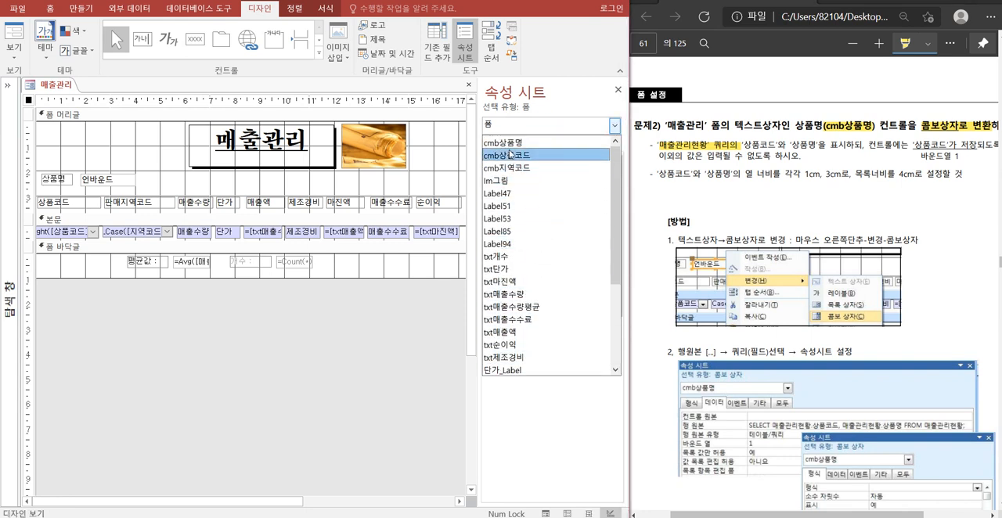
{"action": "left_click", "coordinate": [508, 147]}
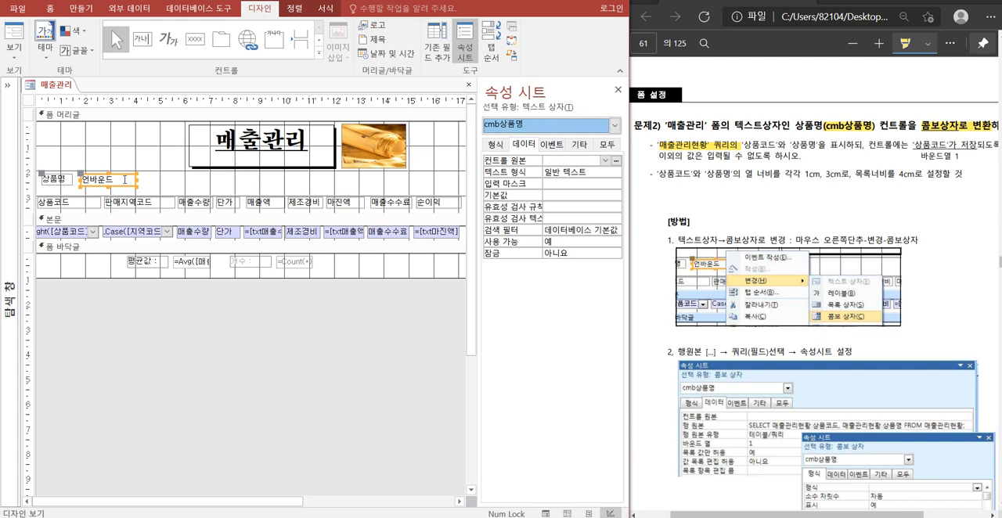
{"action": "right_click", "coordinate": [124, 179]}
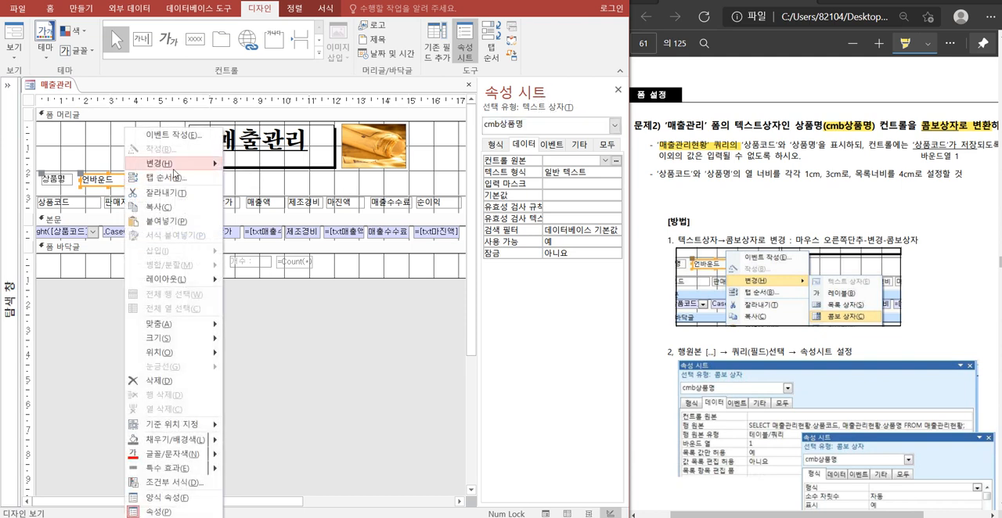
{"action": "mouse_move", "coordinate": [176, 163]}
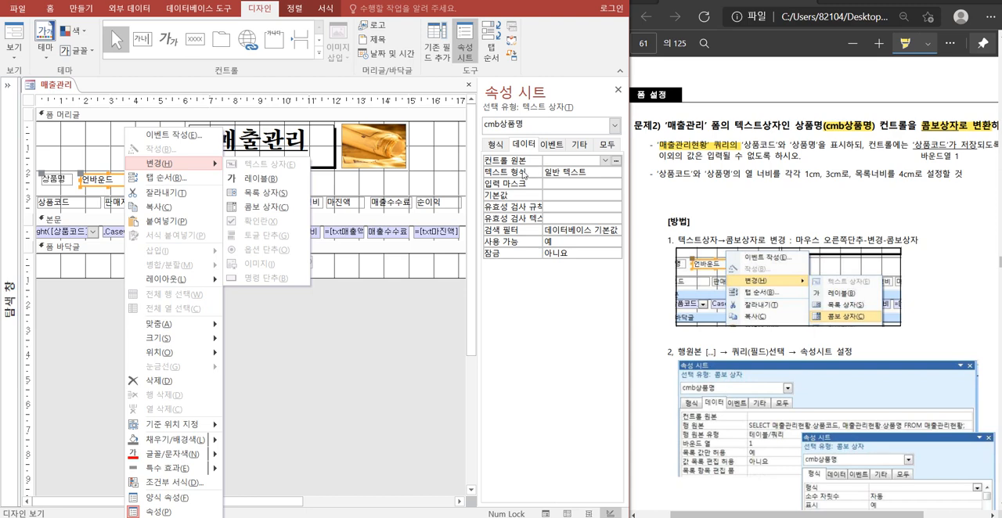
{"action": "left_click", "coordinate": [263, 206]}
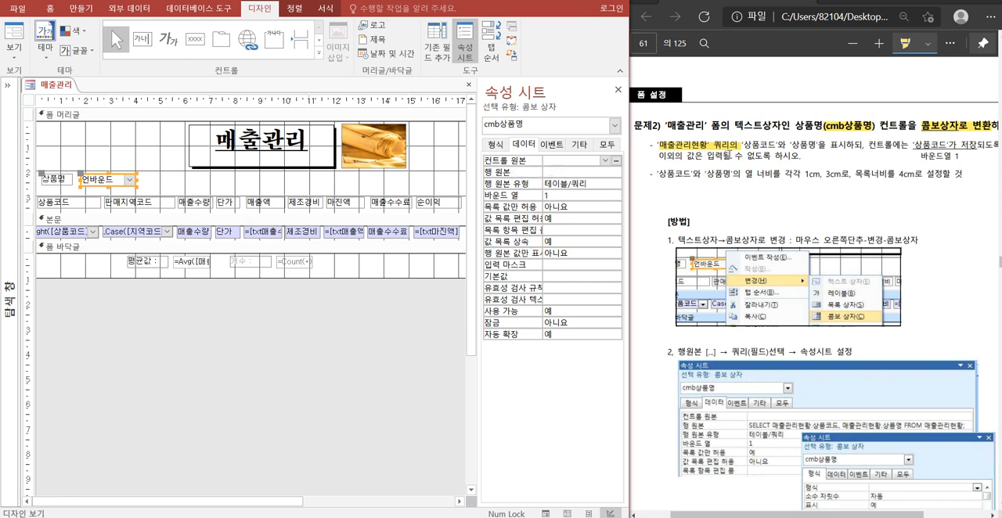
Open the query builder for the 행 원본 of cmb상품명 and add the 매출관리현황 query as its source.
{"action": "left_click", "coordinate": [539, 182]}
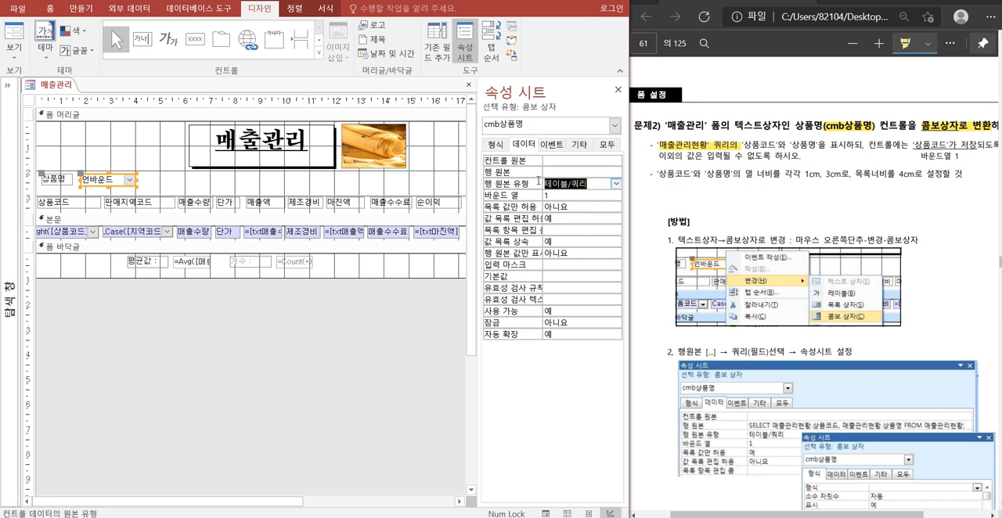
{"action": "left_click", "coordinate": [557, 173]}
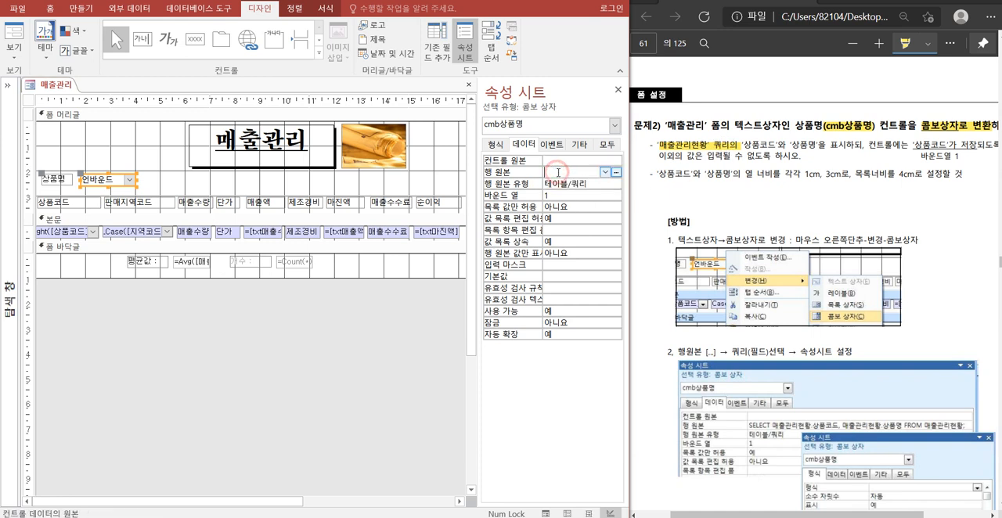
{"action": "left_click", "coordinate": [616, 175]}
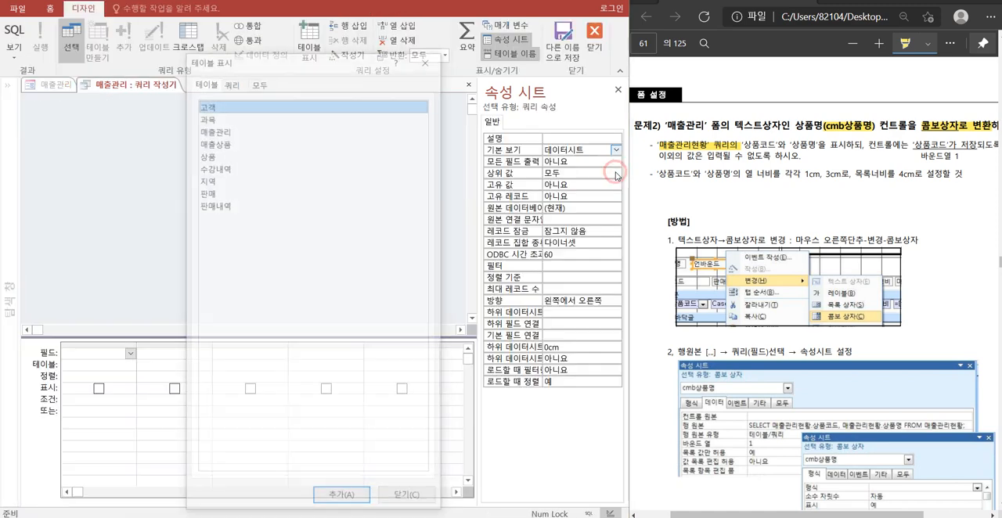
{"action": "left_click", "coordinate": [231, 82]}
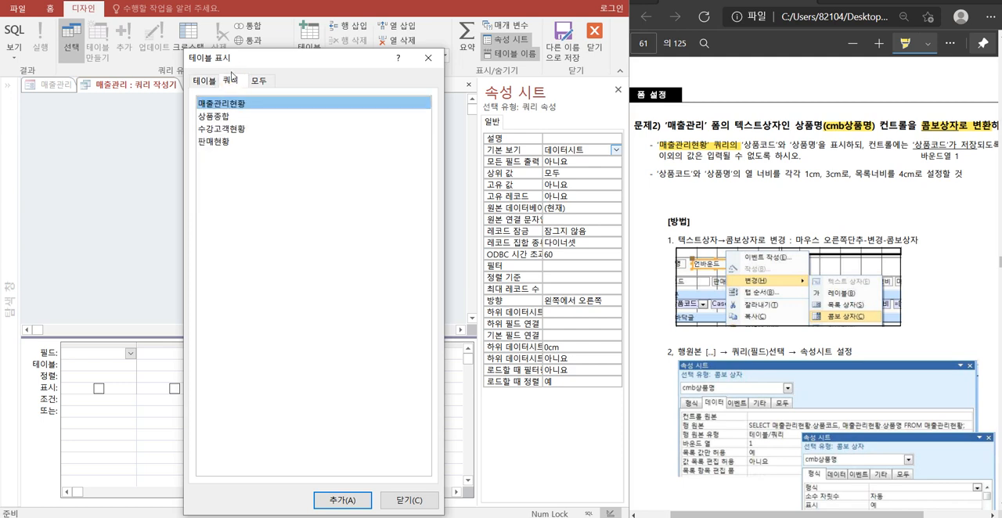
{"action": "double_click", "coordinate": [229, 104]}
{"action": "left_click", "coordinate": [408, 500]}
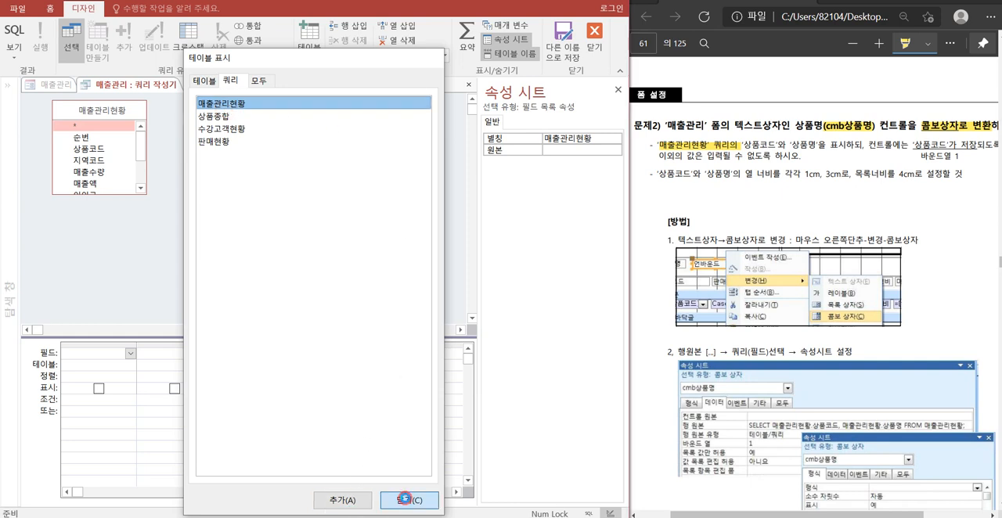
Highlight '상품코드'와 '상품명' in 문제2 of the exercise PDF and add the 상품코드 and 상품명 fields to the query.
{"action": "left_click_drag", "start_coordinate": [741, 145], "coordinate": [816, 145]}
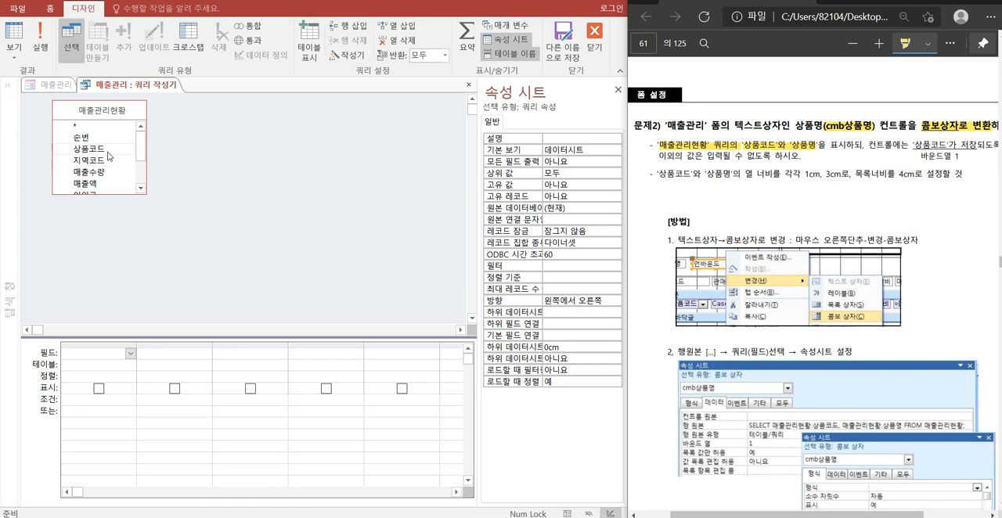
{"action": "double_click", "coordinate": [102, 153]}
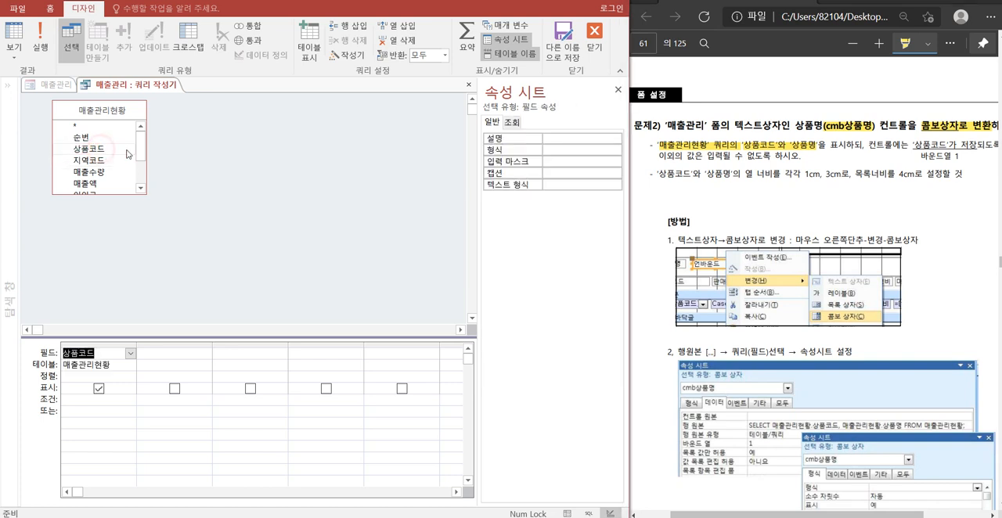
{"action": "left_click_drag", "start_coordinate": [142, 147], "coordinate": [145, 177]}
{"action": "double_click", "coordinate": [91, 189]}
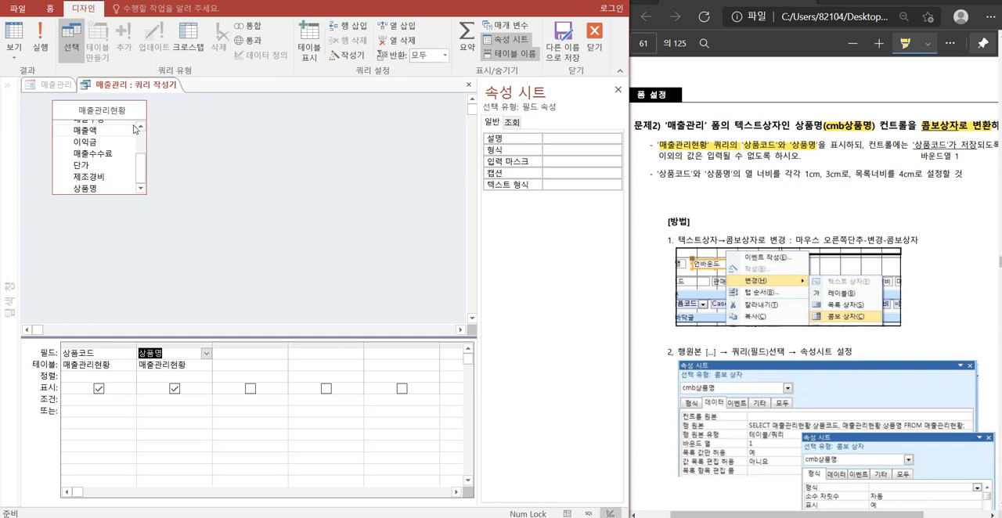
Close the query builder, saving the query as the 행 원본 of cmb상품명, and set 목록 값만 허용 to 예.
{"action": "right_click", "coordinate": [147, 87]}
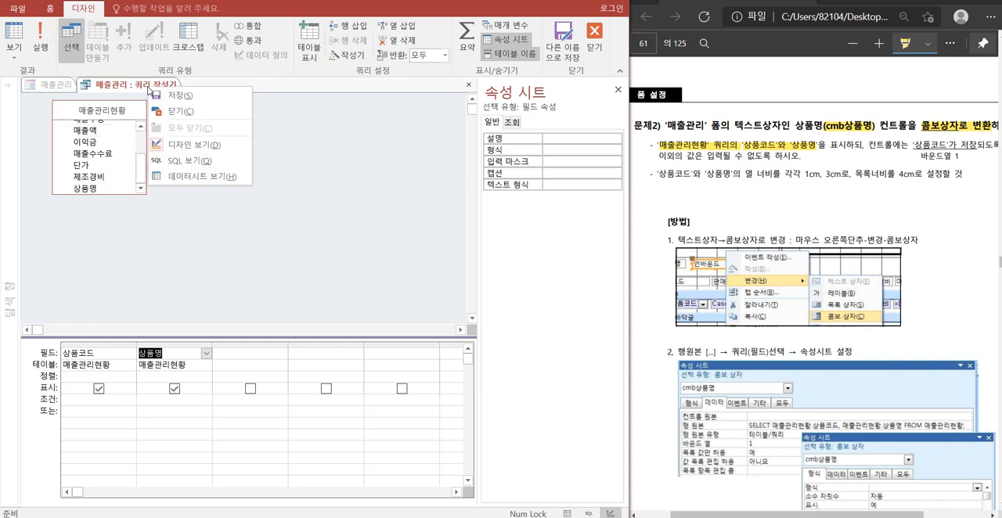
{"action": "left_click", "coordinate": [185, 114]}
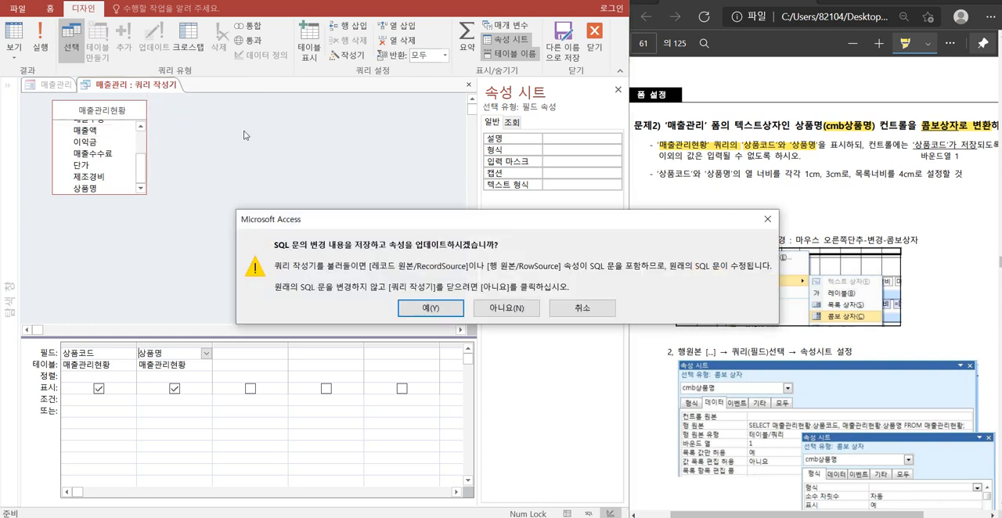
{"action": "left_click", "coordinate": [423, 306]}
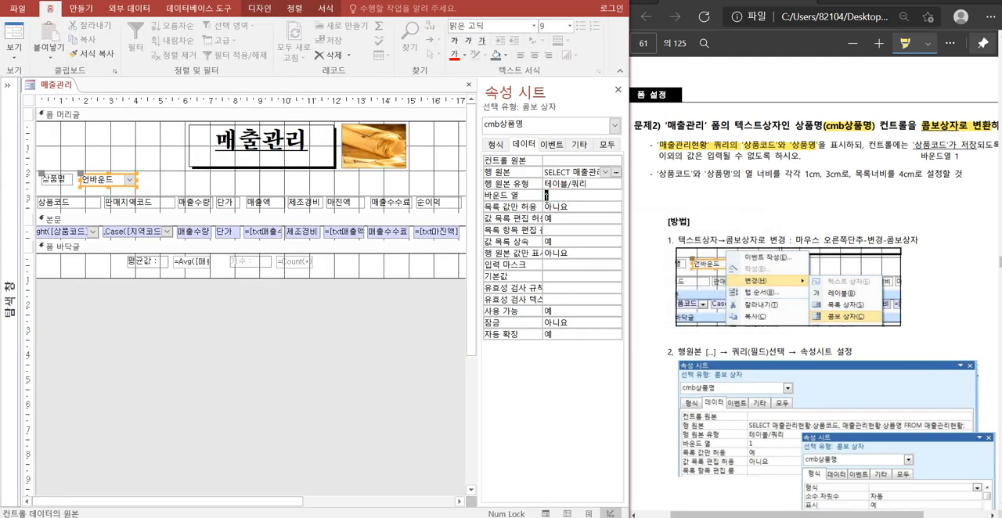
{"action": "left_click", "coordinate": [544, 194]}
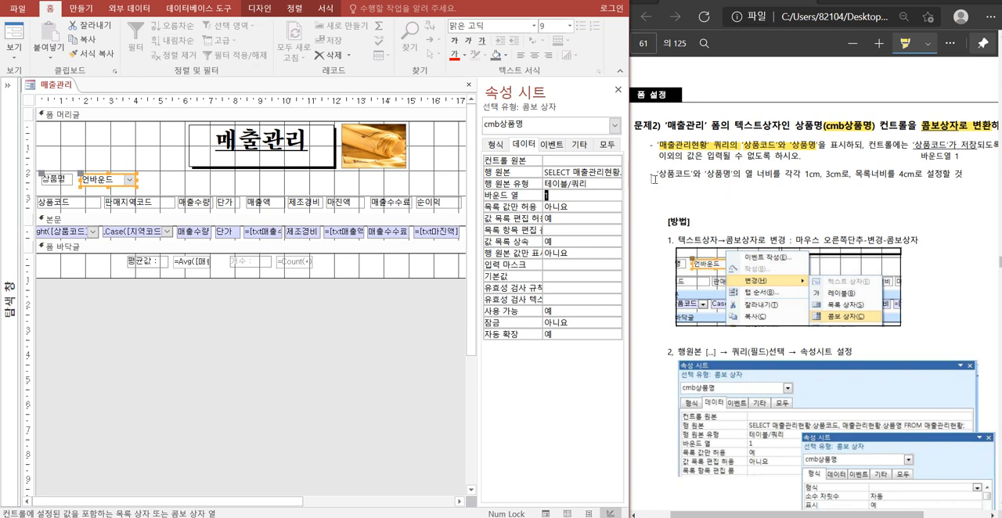
{"action": "double_click", "coordinate": [571, 207]}
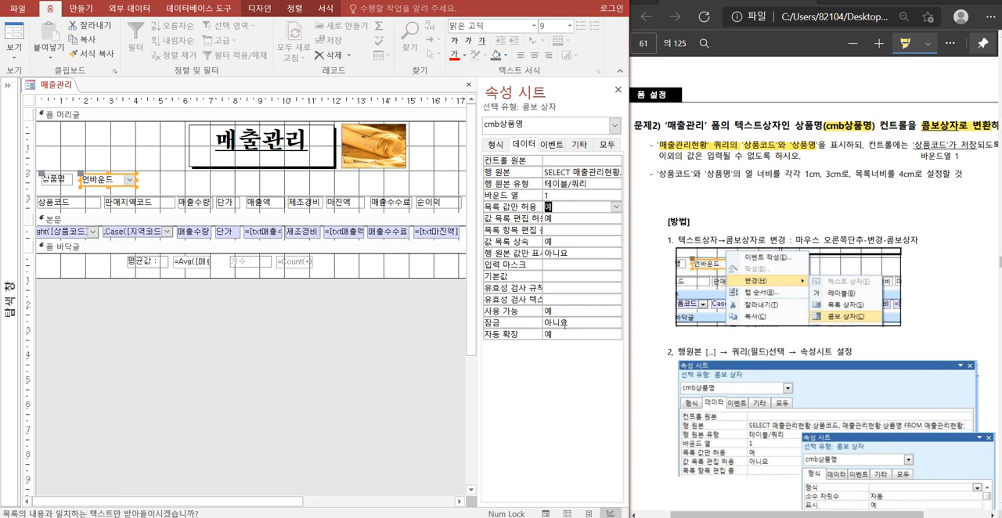
Set the combo box's 열 너비 to 1cm;3cm, 목록 너비 to 4cm and 열 개수 to 2.
{"action": "left_click", "coordinate": [495, 147]}
{"action": "left_click", "coordinate": [550, 207]}
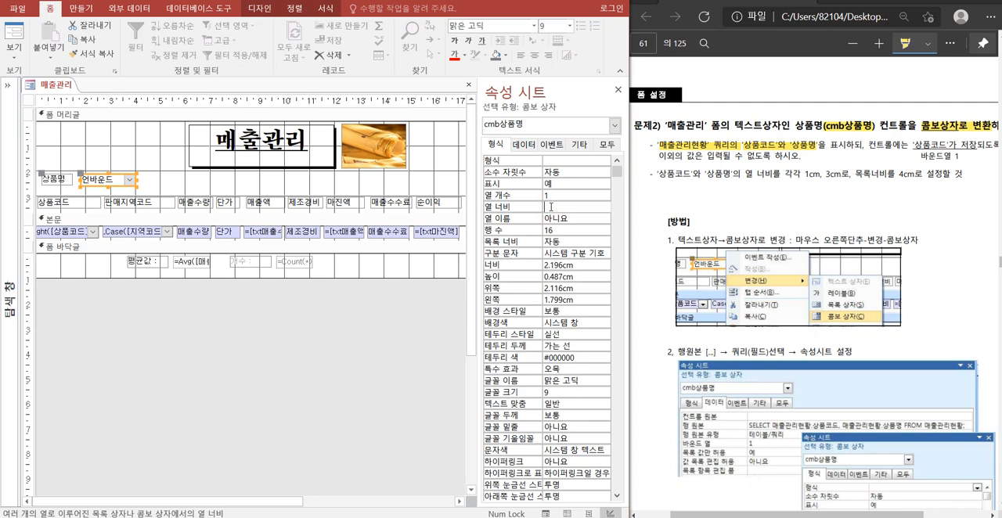
{"action": "type", "text": "1;3"}
{"action": "double_click", "coordinate": [548, 242]}
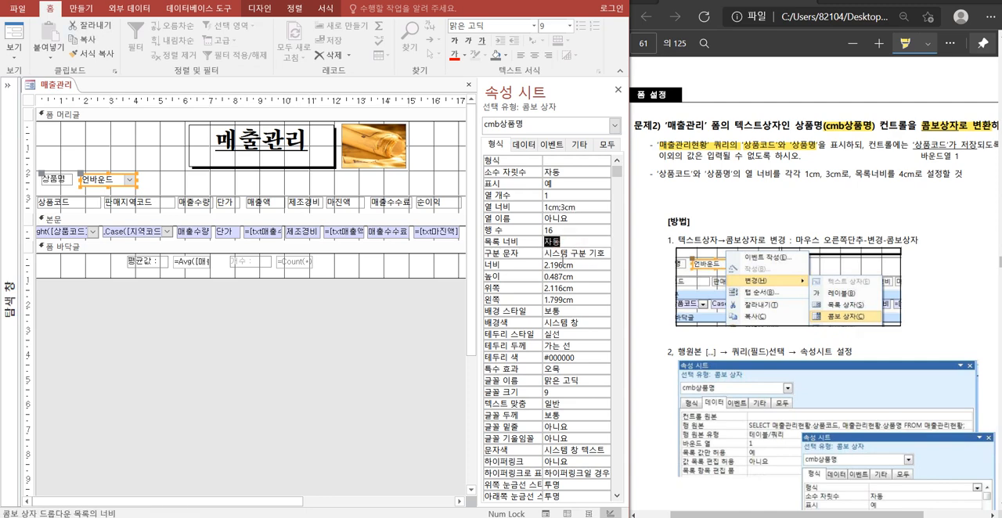
{"action": "type", "text": "4cm"}
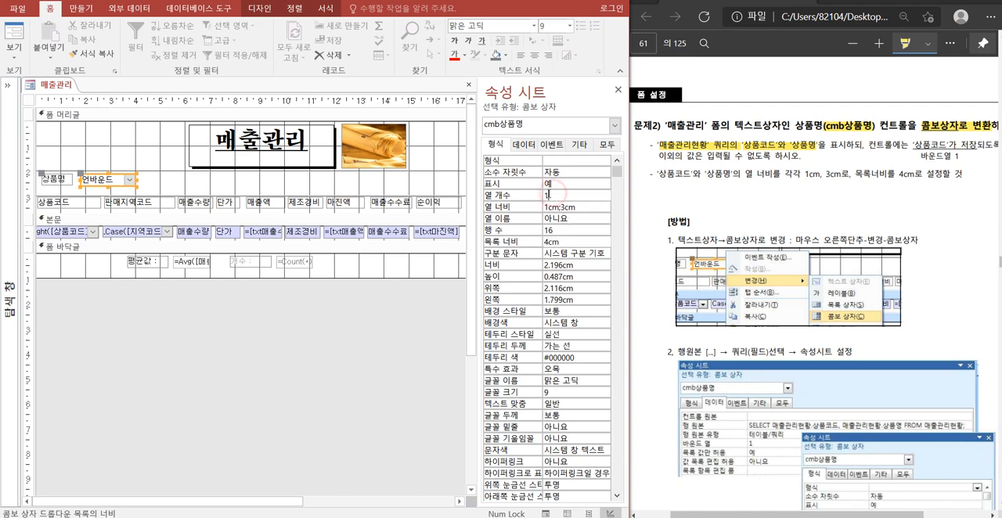
{"action": "double_click", "coordinate": [549, 195]}
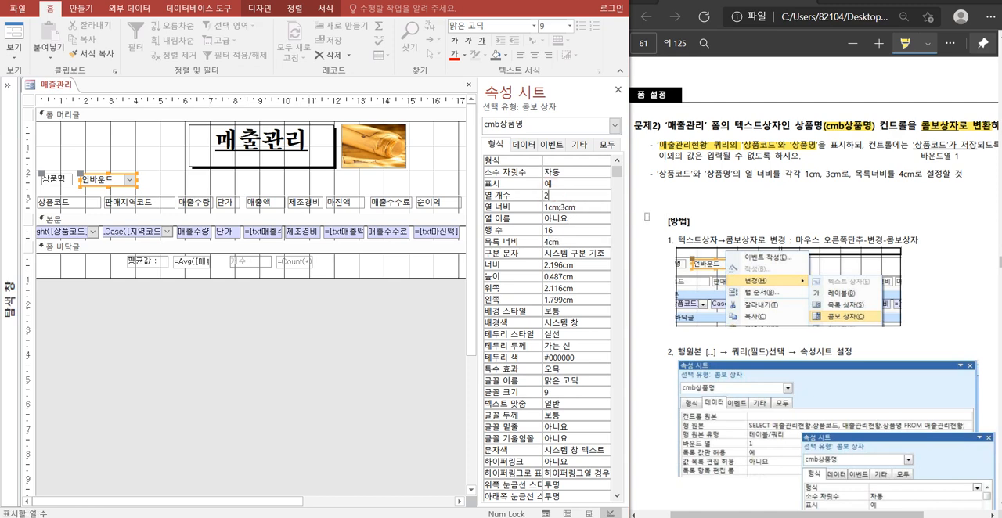
Check the entries of the 상품명 combo box list in form view and return to design view.
{"action": "right_click", "coordinate": [54, 88]}
{"action": "left_click", "coordinate": [94, 143]}
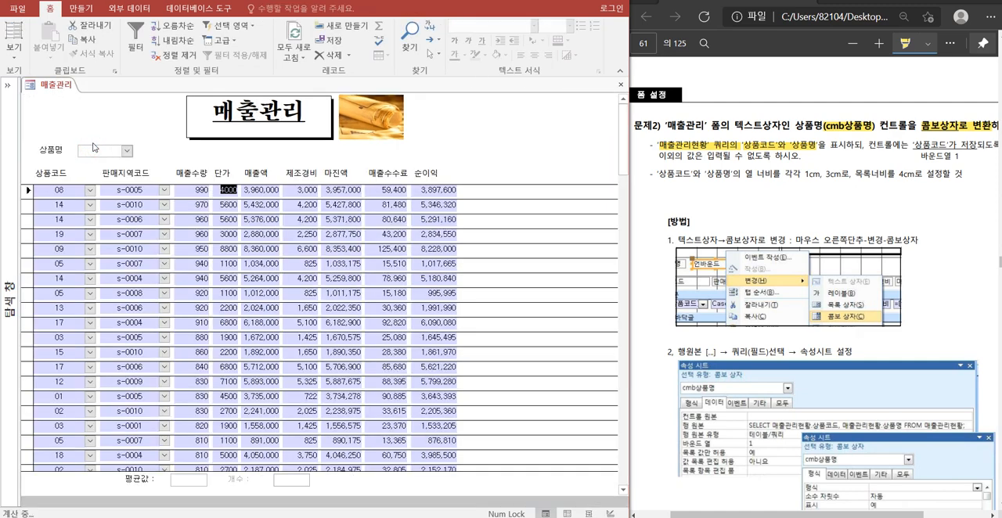
{"action": "left_click", "coordinate": [127, 151]}
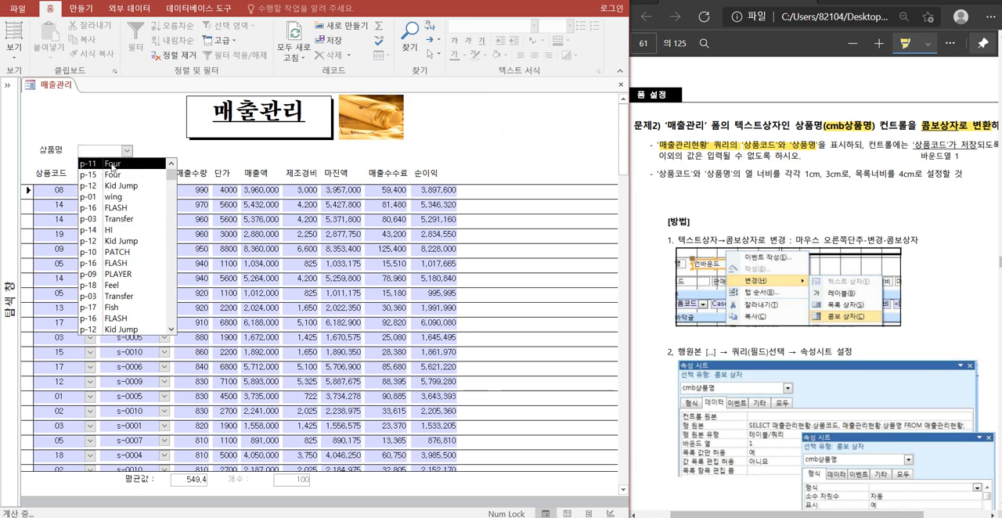
{"action": "right_click", "coordinate": [64, 85]}
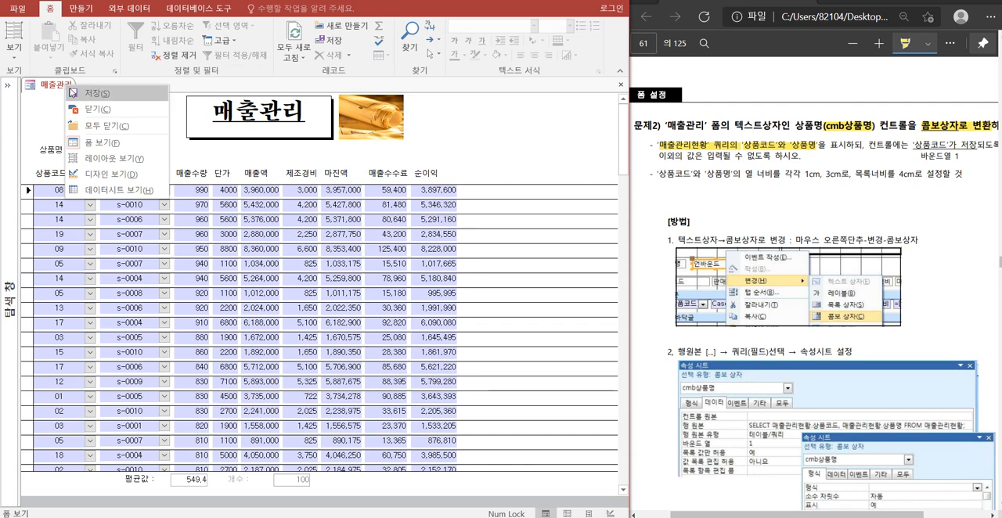
{"action": "left_click", "coordinate": [116, 175]}
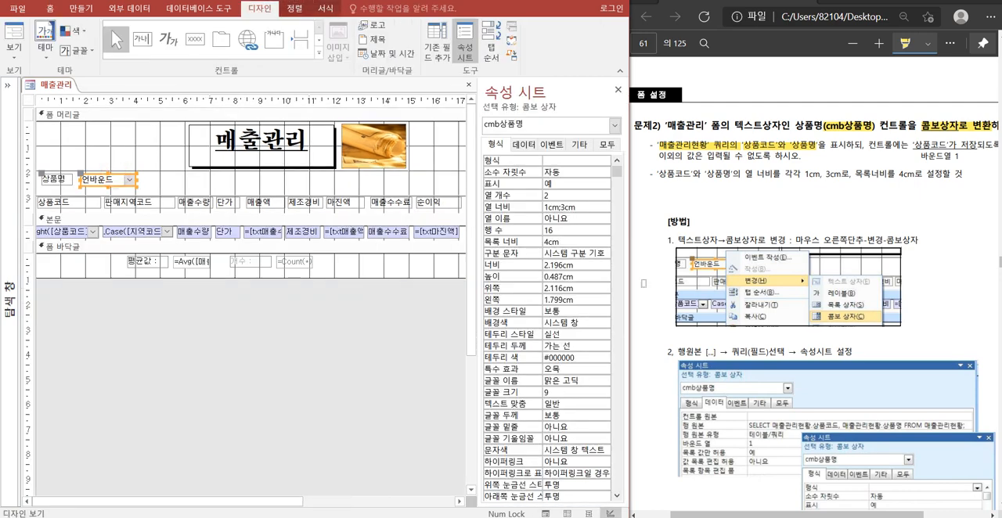
{"action": "scroll", "coordinate": [892, 202], "scroll_direction": "down", "scroll_amount": 10}
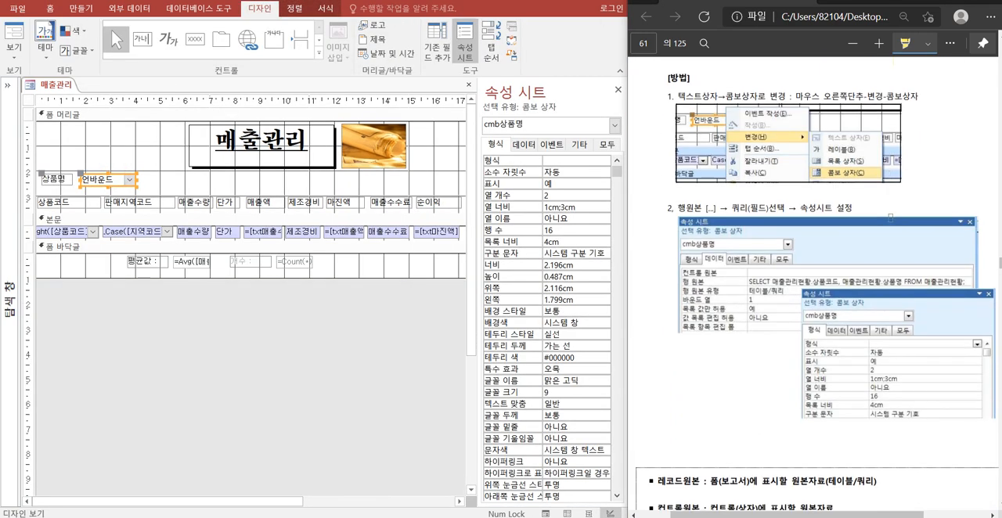
{"action": "scroll", "coordinate": [890, 217], "scroll_direction": "up", "scroll_amount": 5}
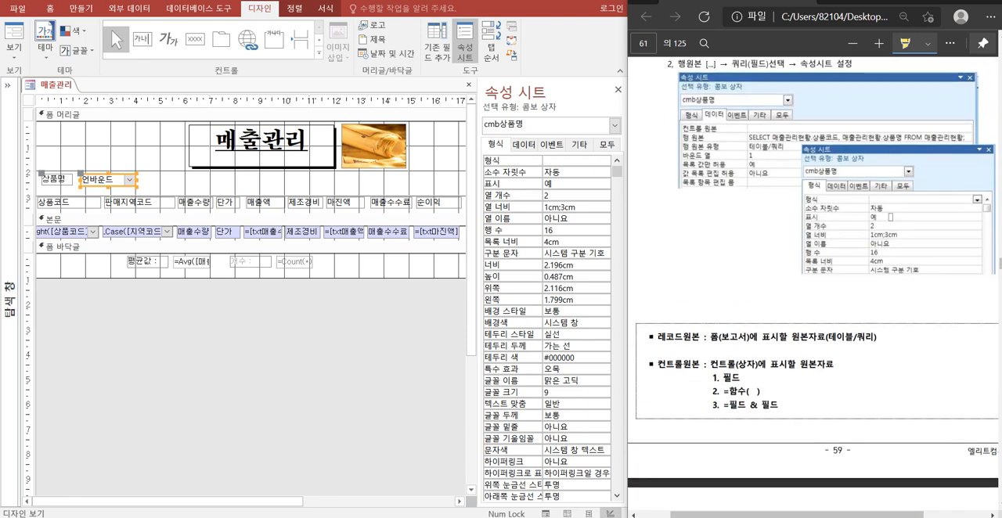
{"action": "scroll", "coordinate": [890, 217], "scroll_direction": "up", "scroll_amount": 2}
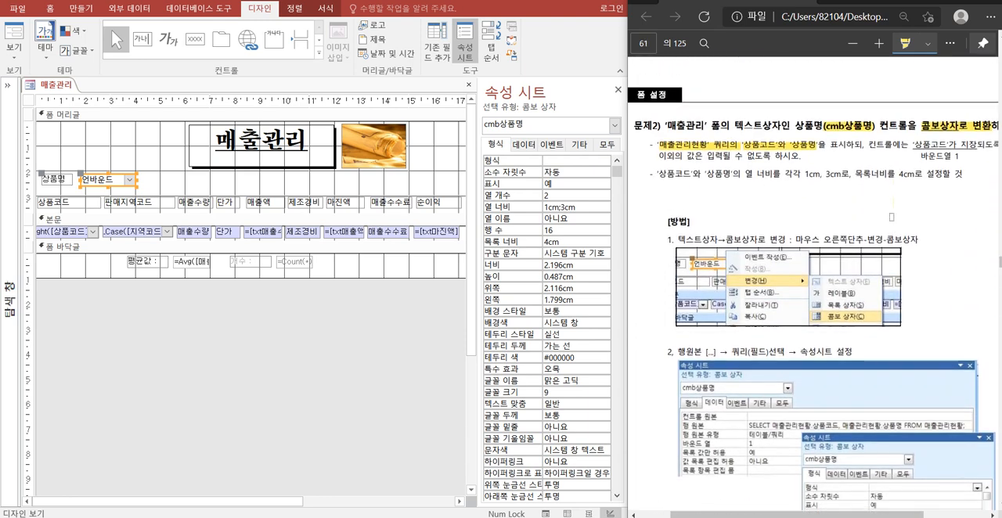